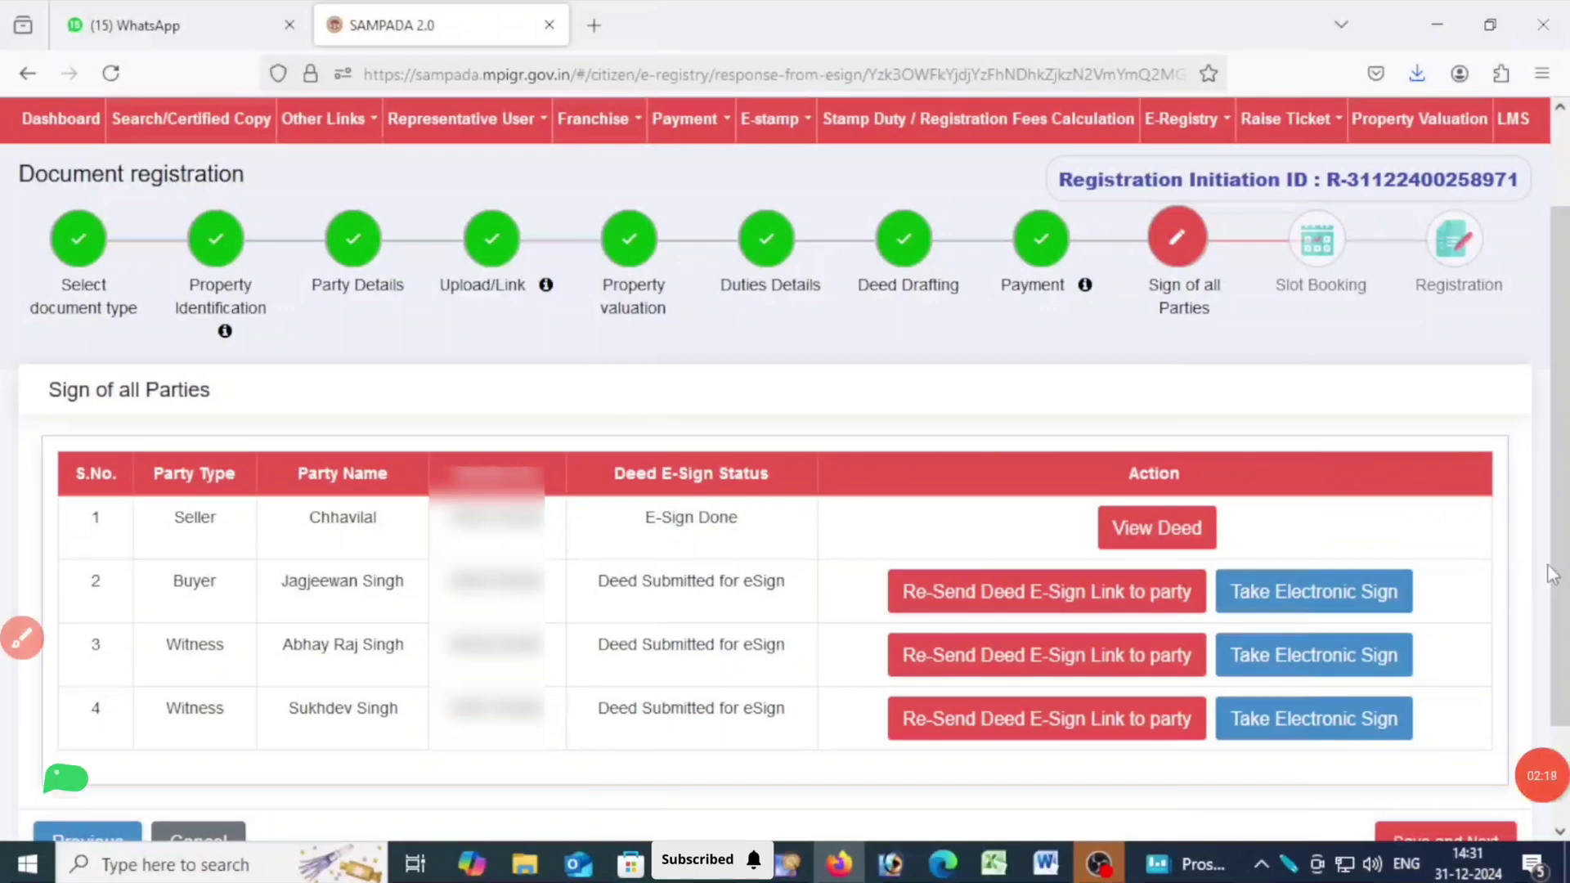
Start taking the buyer's electronic signature on the deed with the E-Sign method.
{"action": "scroll", "coordinate": [263, 554], "scroll_direction": "down", "scroll_amount": 1}
{"action": "left_click_drag", "start_coordinate": [277, 556], "coordinate": [426, 574]}
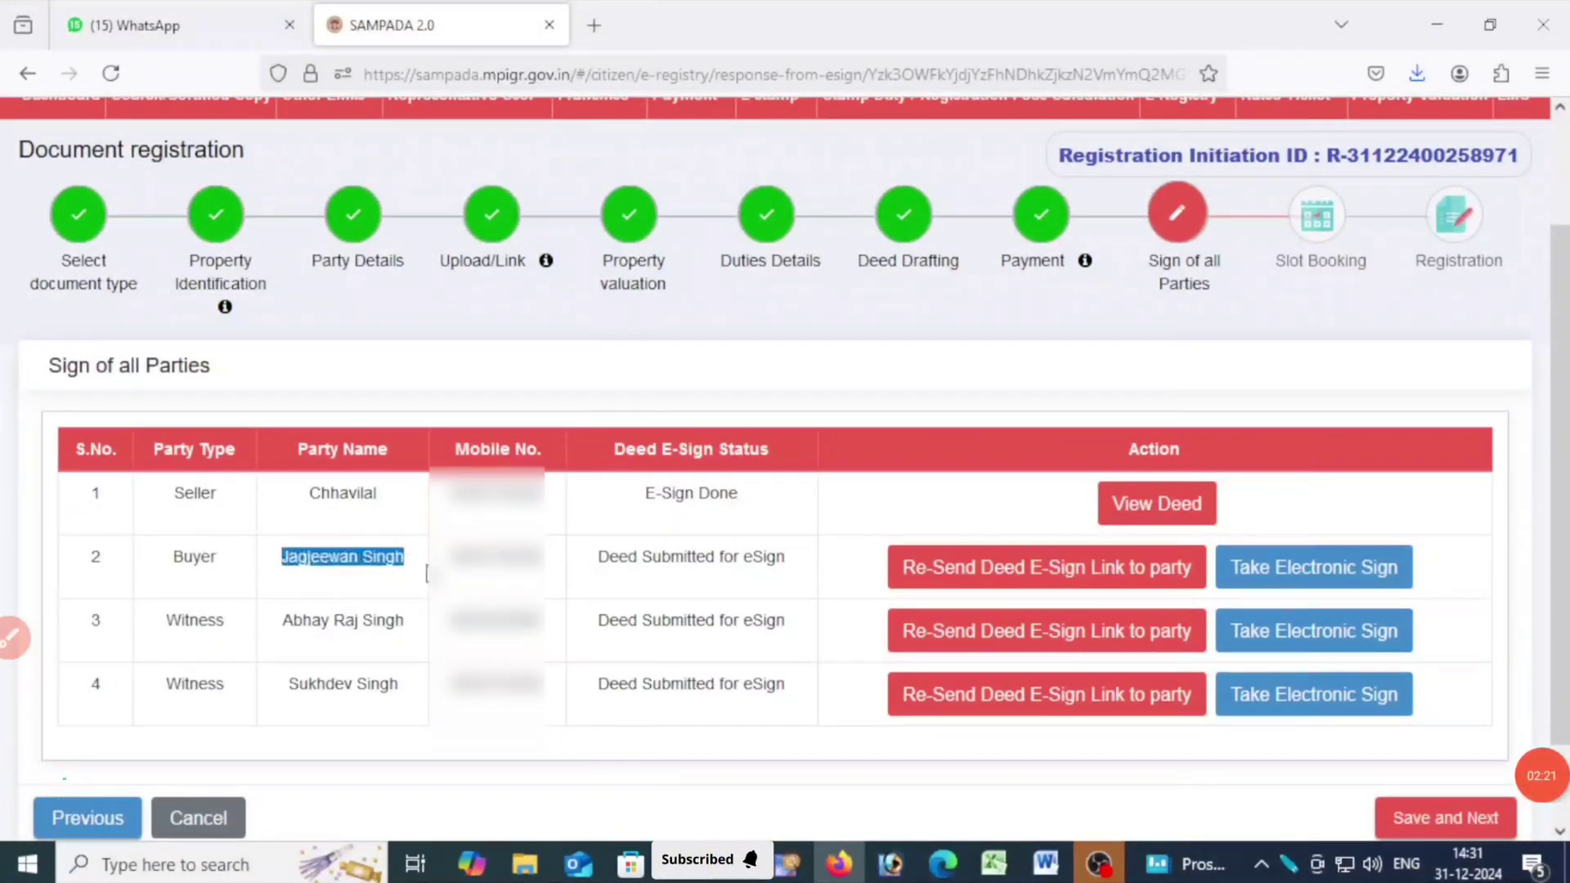
{"action": "left_click", "coordinate": [1348, 572]}
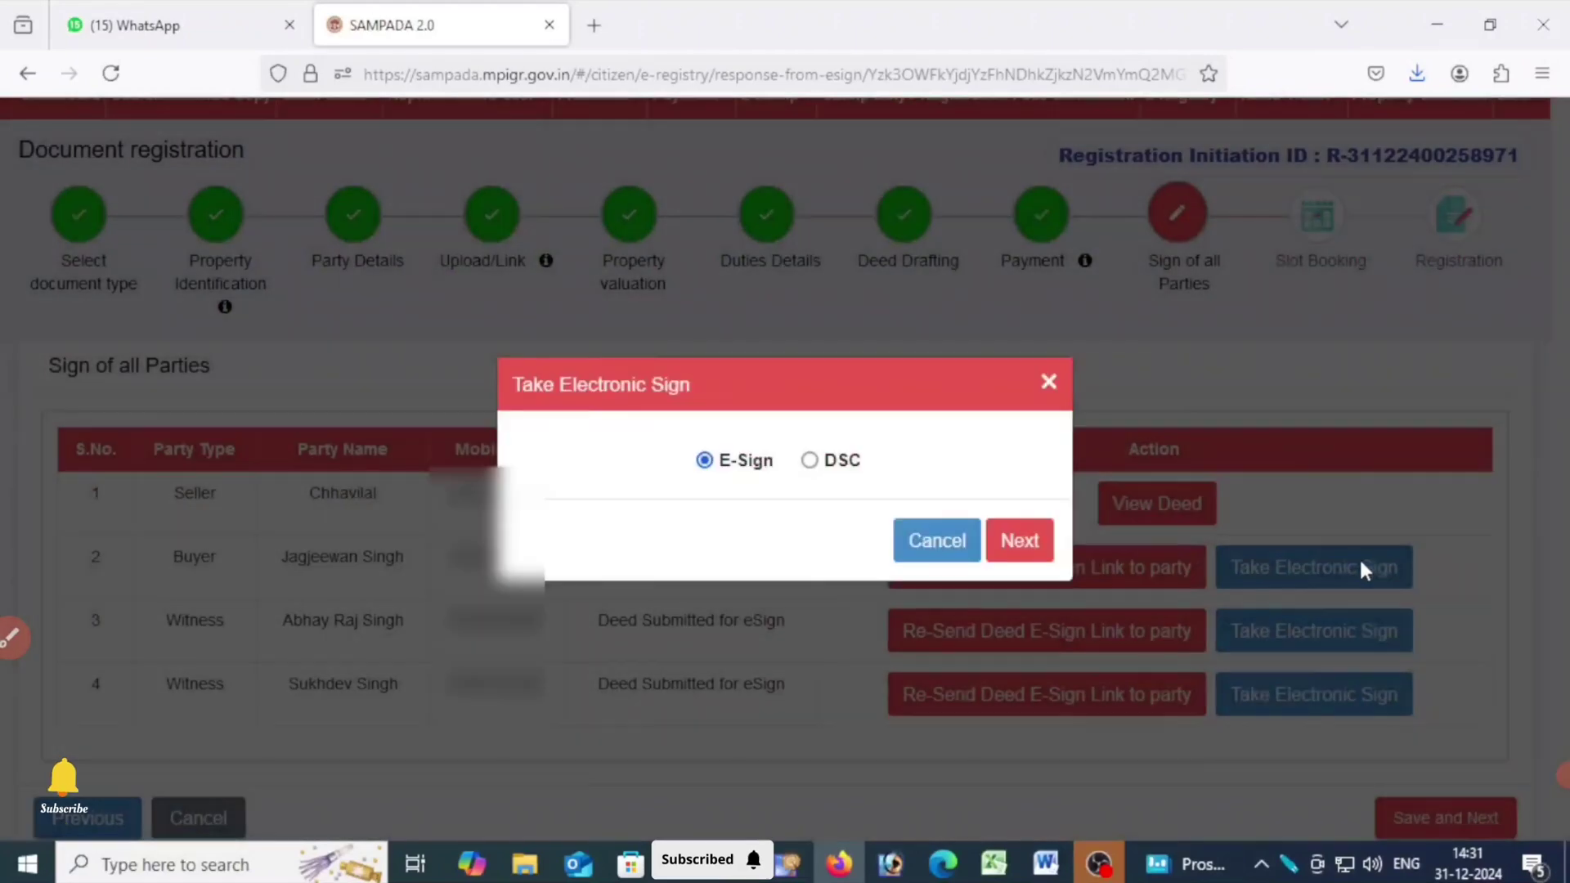
{"action": "left_click", "coordinate": [1039, 548]}
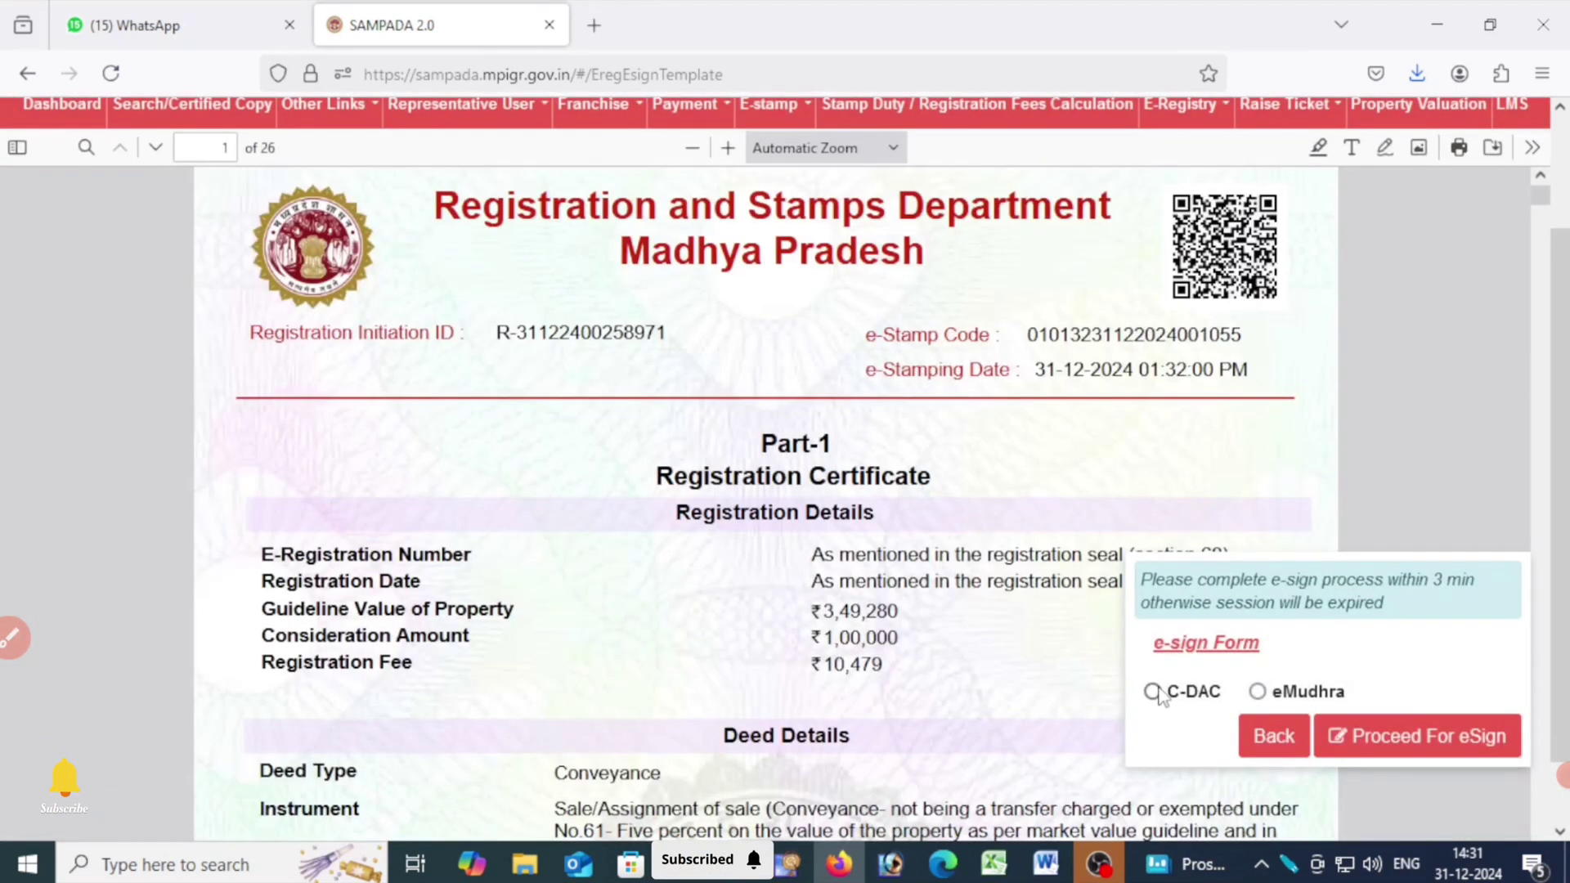
Choose C-DAC with Thumb Biometric Impressions for the buyer's e-sign, and proceed to eSign the document.
{"action": "left_click", "coordinate": [1152, 691]}
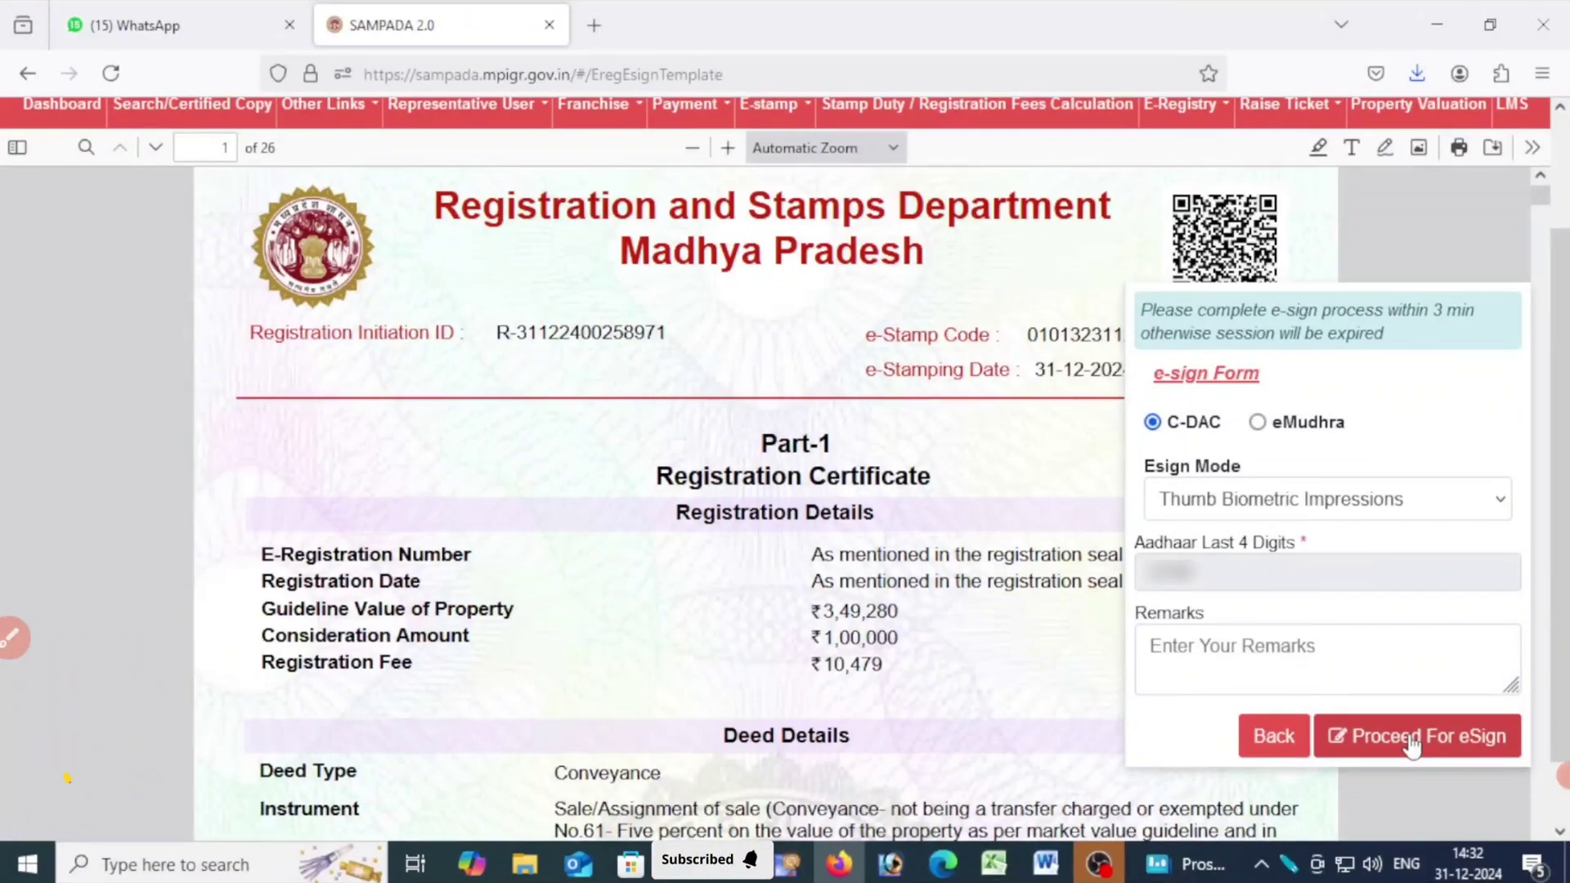
{"action": "left_click", "coordinate": [1257, 422]}
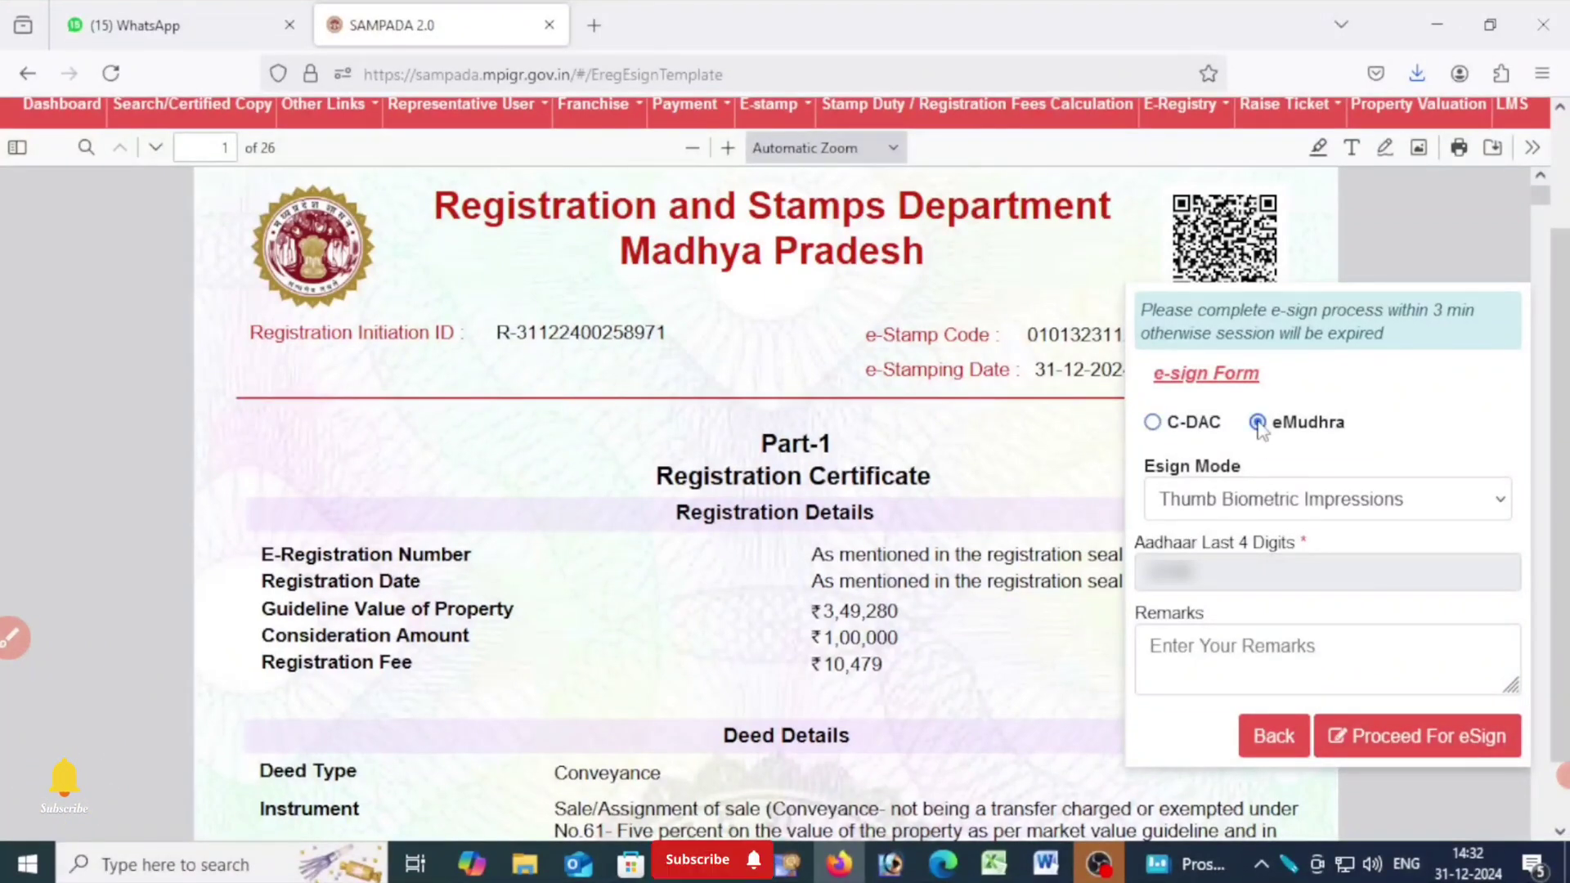
{"action": "left_click", "coordinate": [1175, 425]}
{"action": "left_click", "coordinate": [1196, 499]}
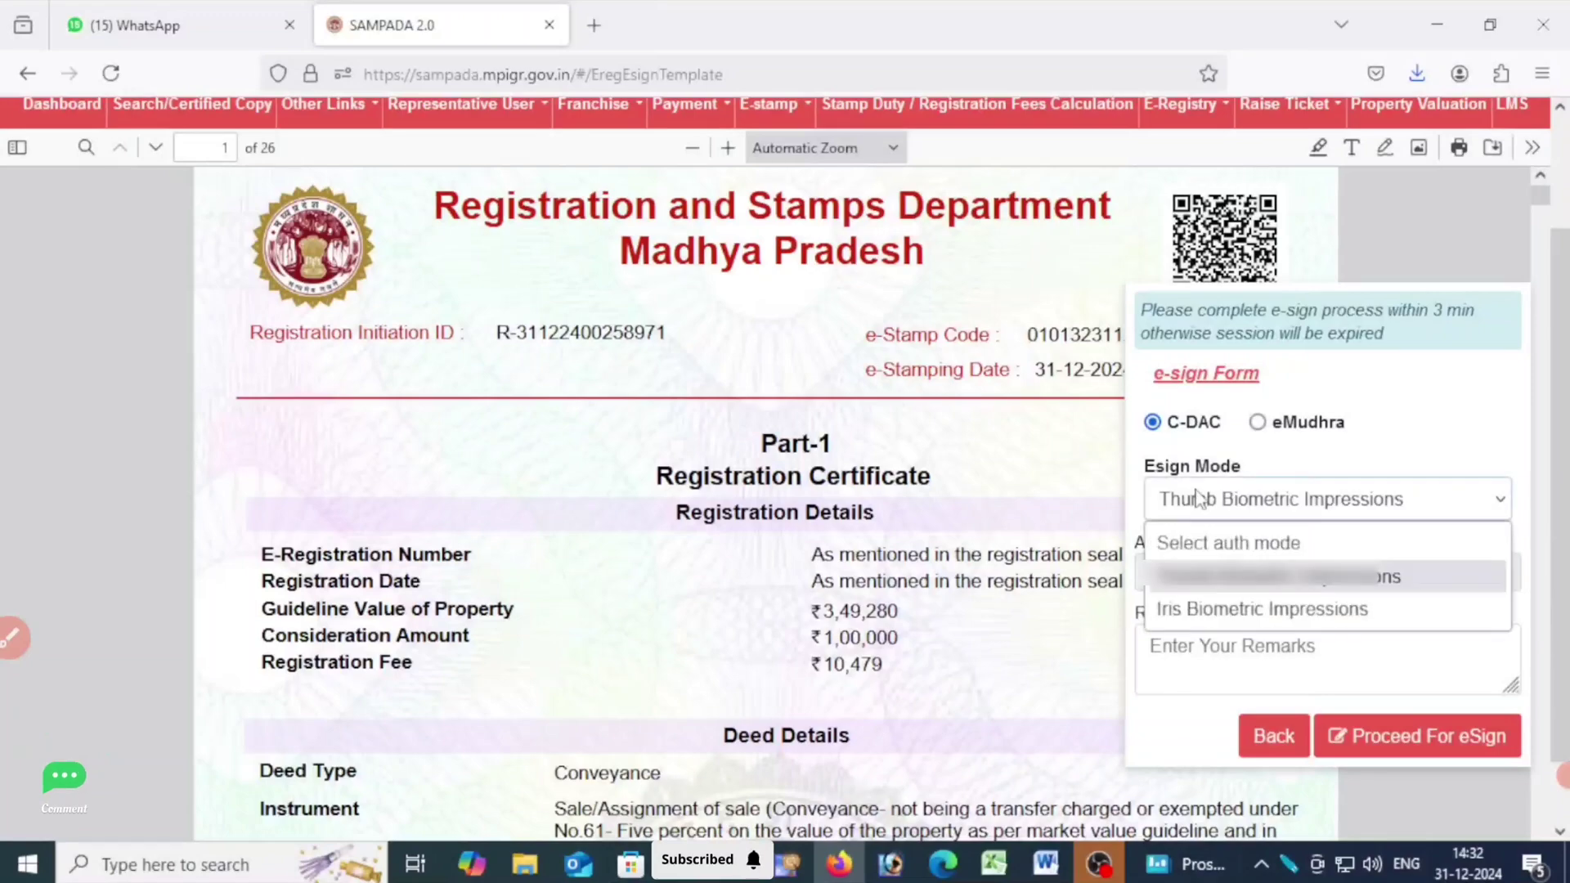
{"action": "left_click", "coordinate": [1198, 629]}
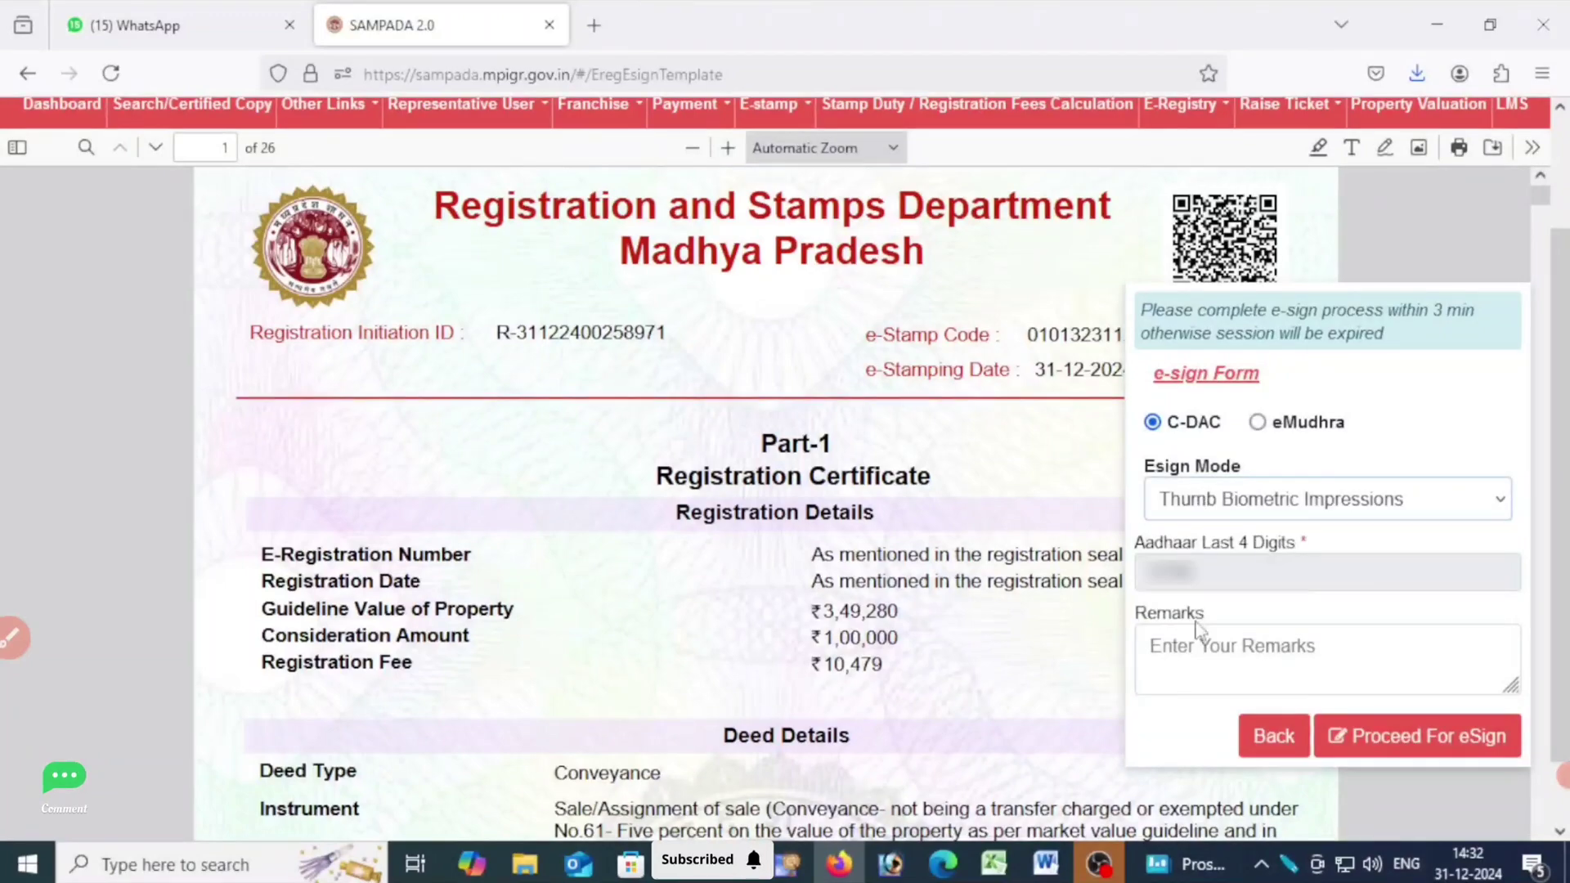
{"action": "left_click", "coordinate": [1366, 736]}
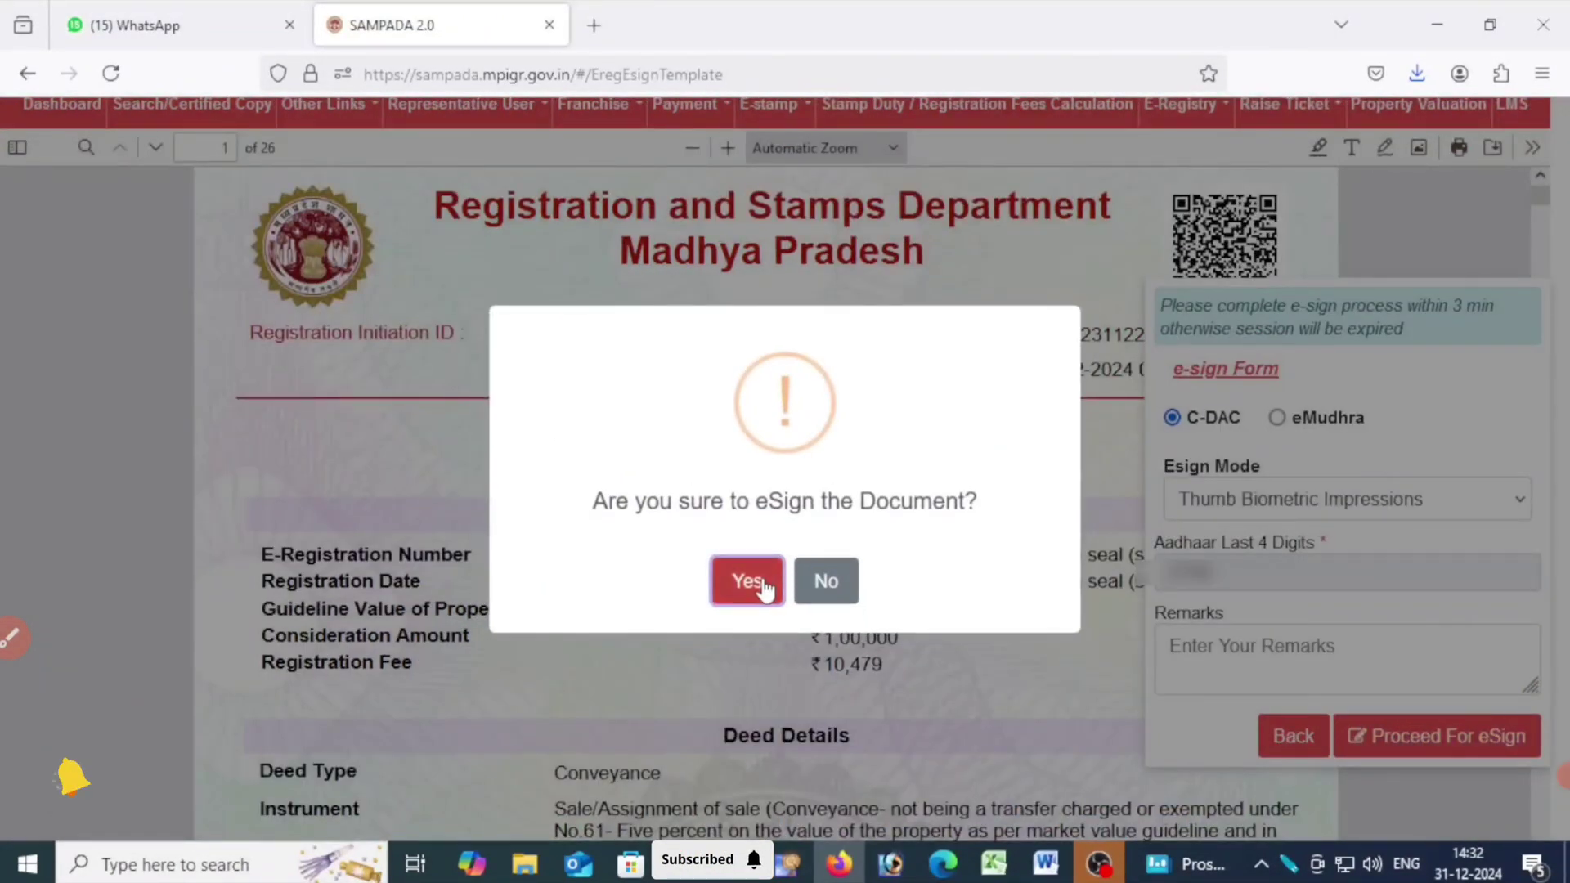
{"action": "left_click", "coordinate": [762, 578]}
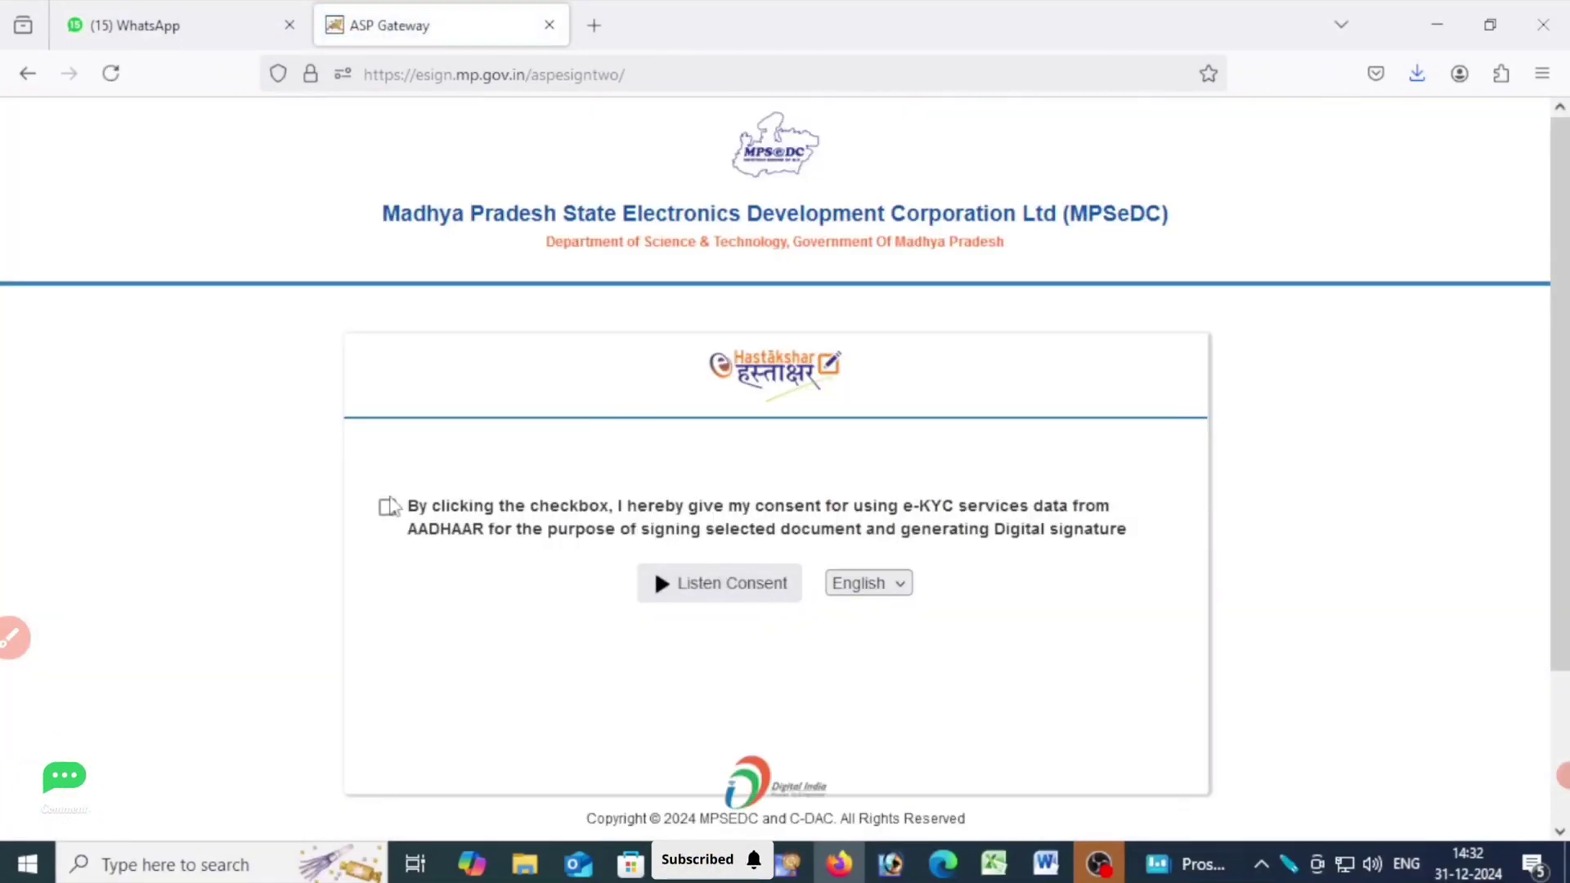
Consent to the use of Aadhaar e-KYC data and enter the buyer's Aadhaar number in the C-DAC form.
{"action": "left_click", "coordinate": [386, 509]}
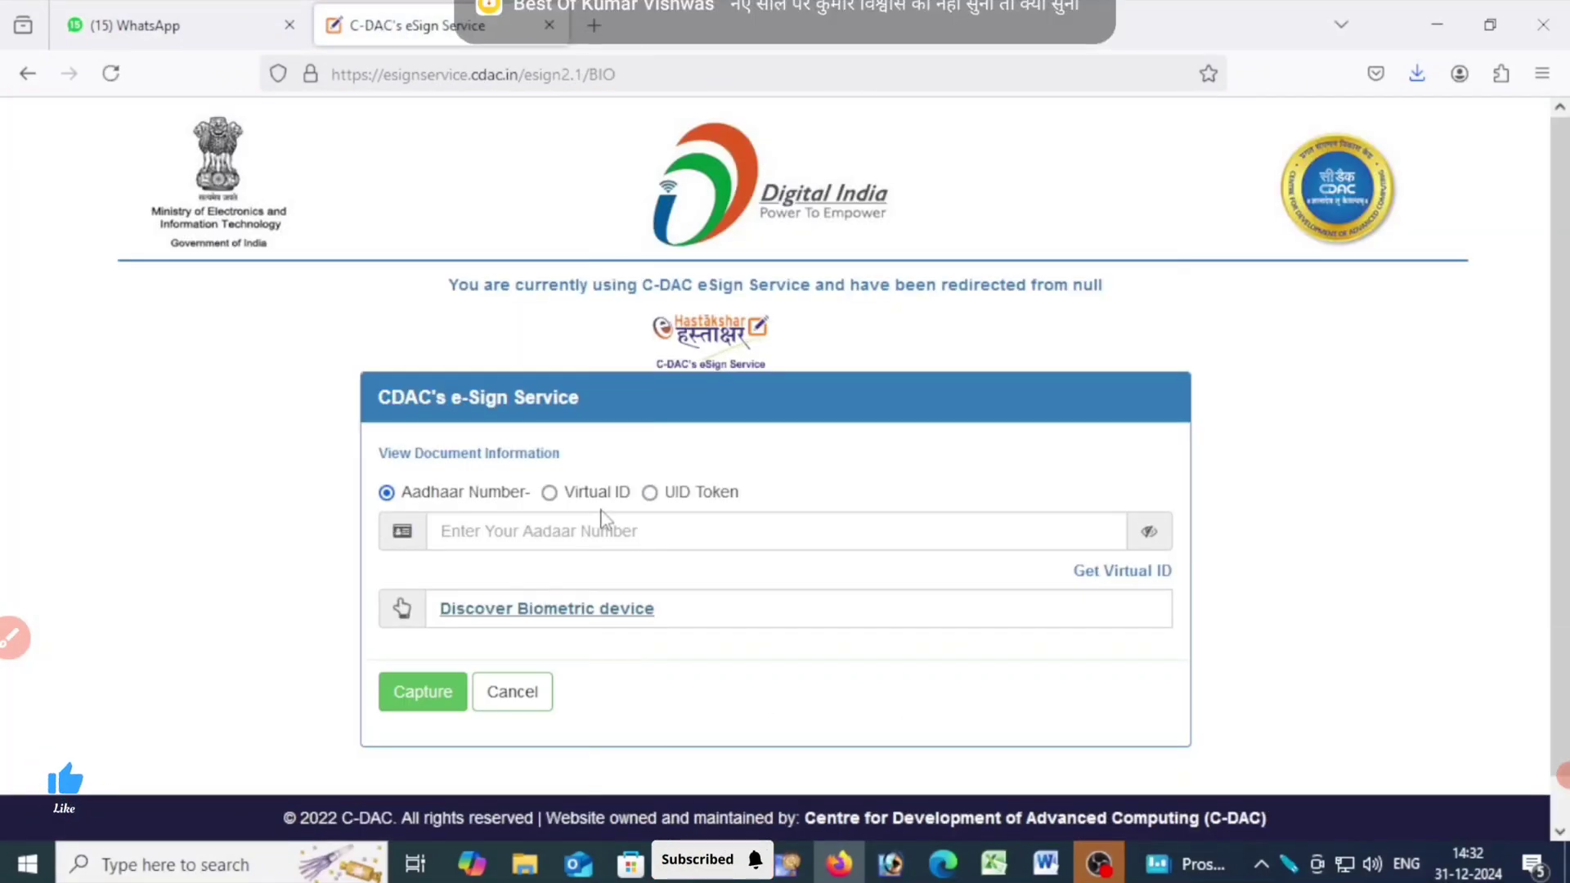
{"action": "left_click", "coordinate": [613, 527]}
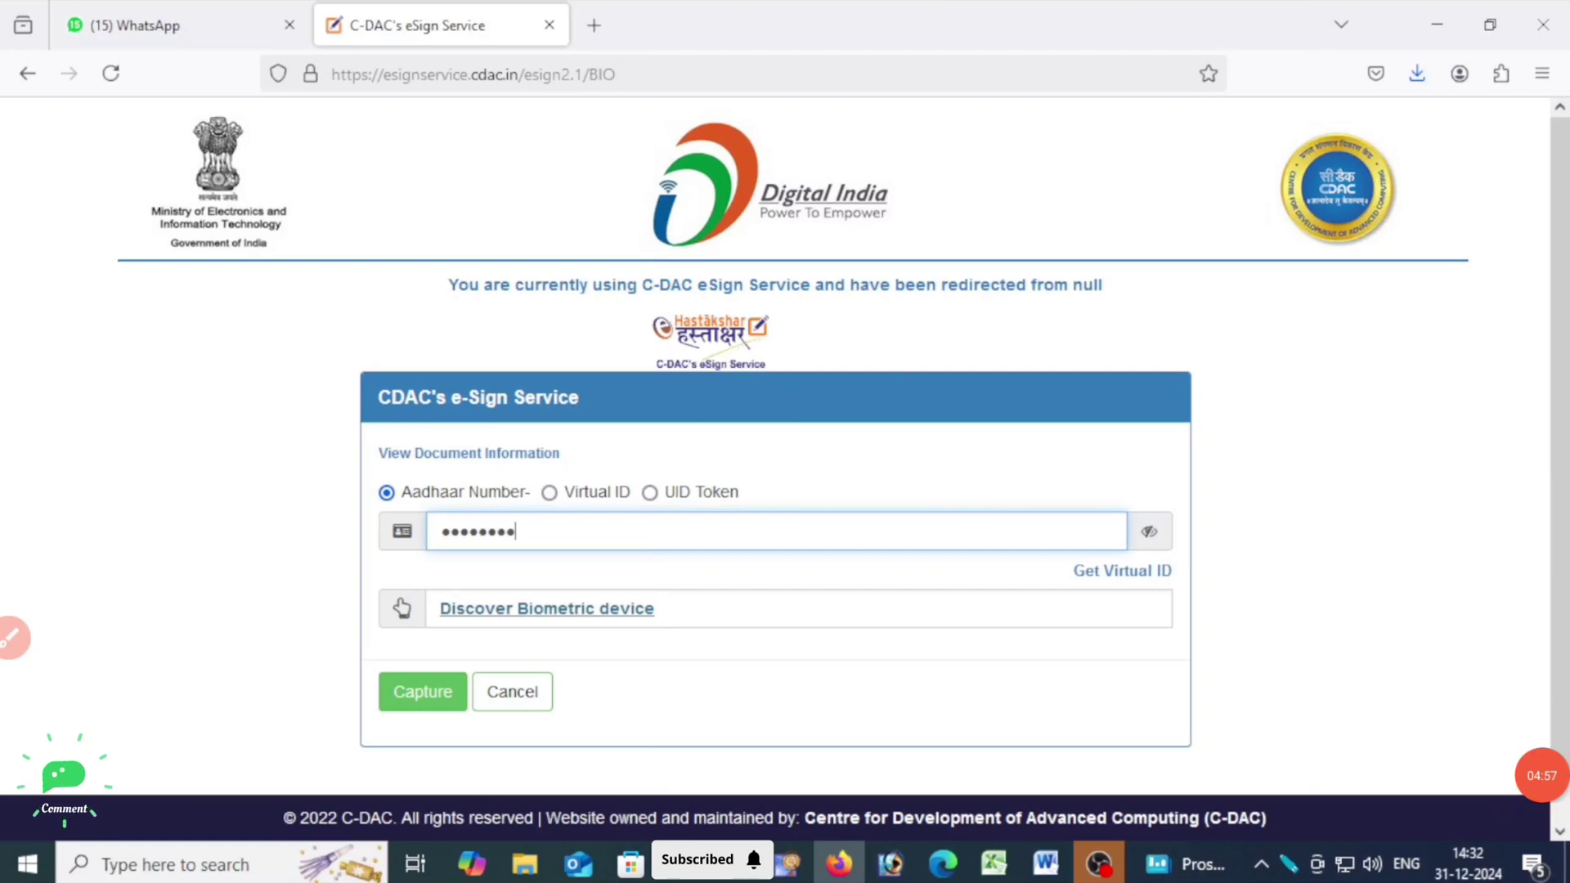
{"action": "type", "text": "••••"}
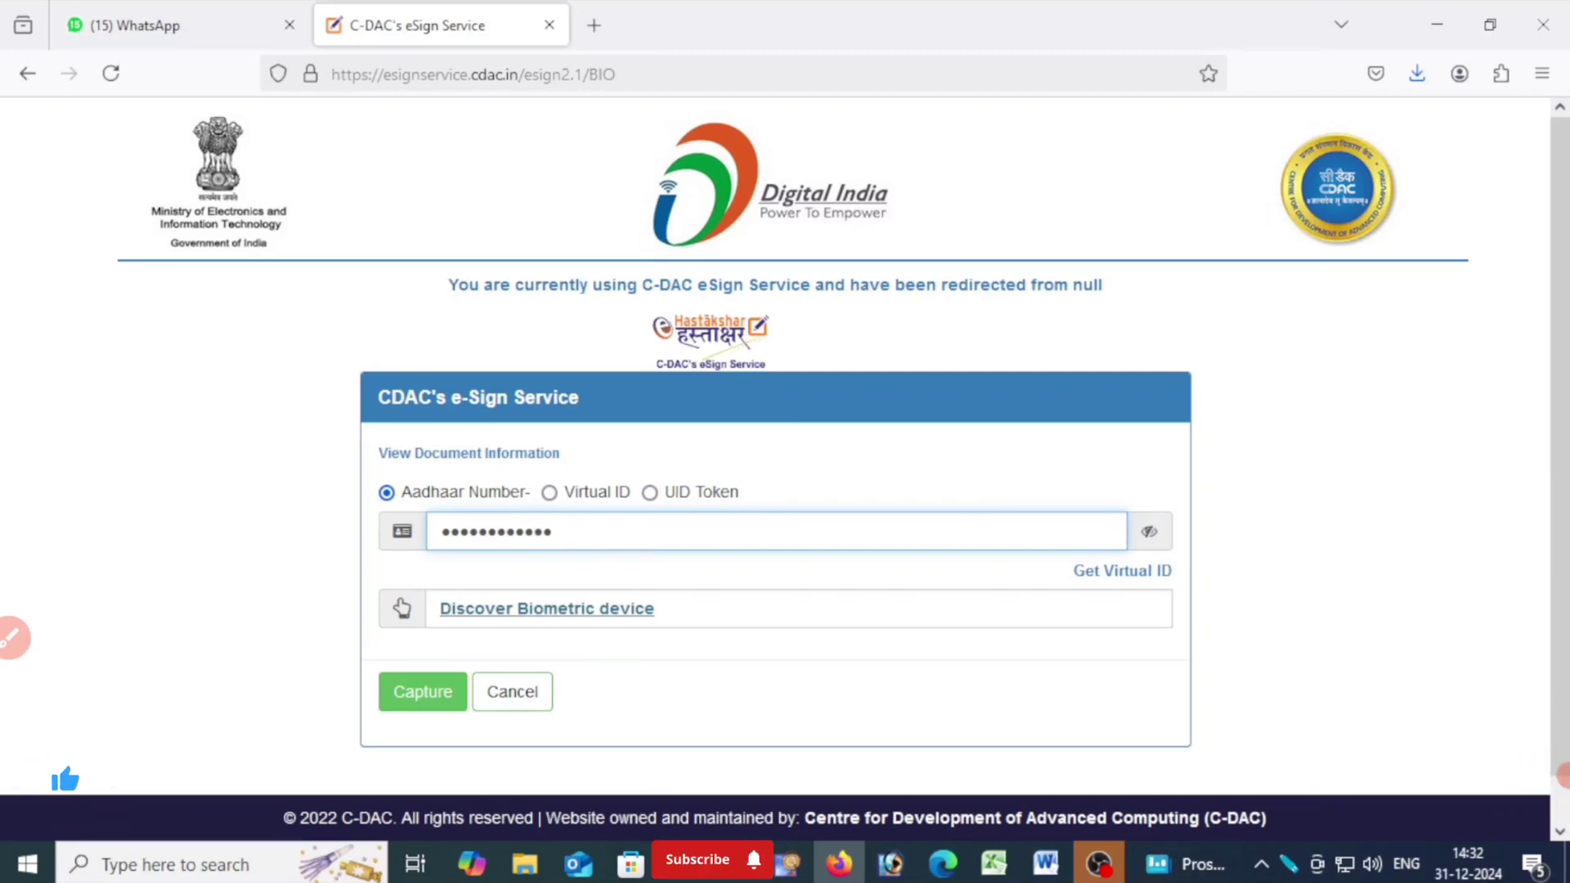
Discover the biometric device, capture the buyer's fingerprint, and submit it with the Aadhaar authentication consent.
{"action": "left_click", "coordinate": [607, 621]}
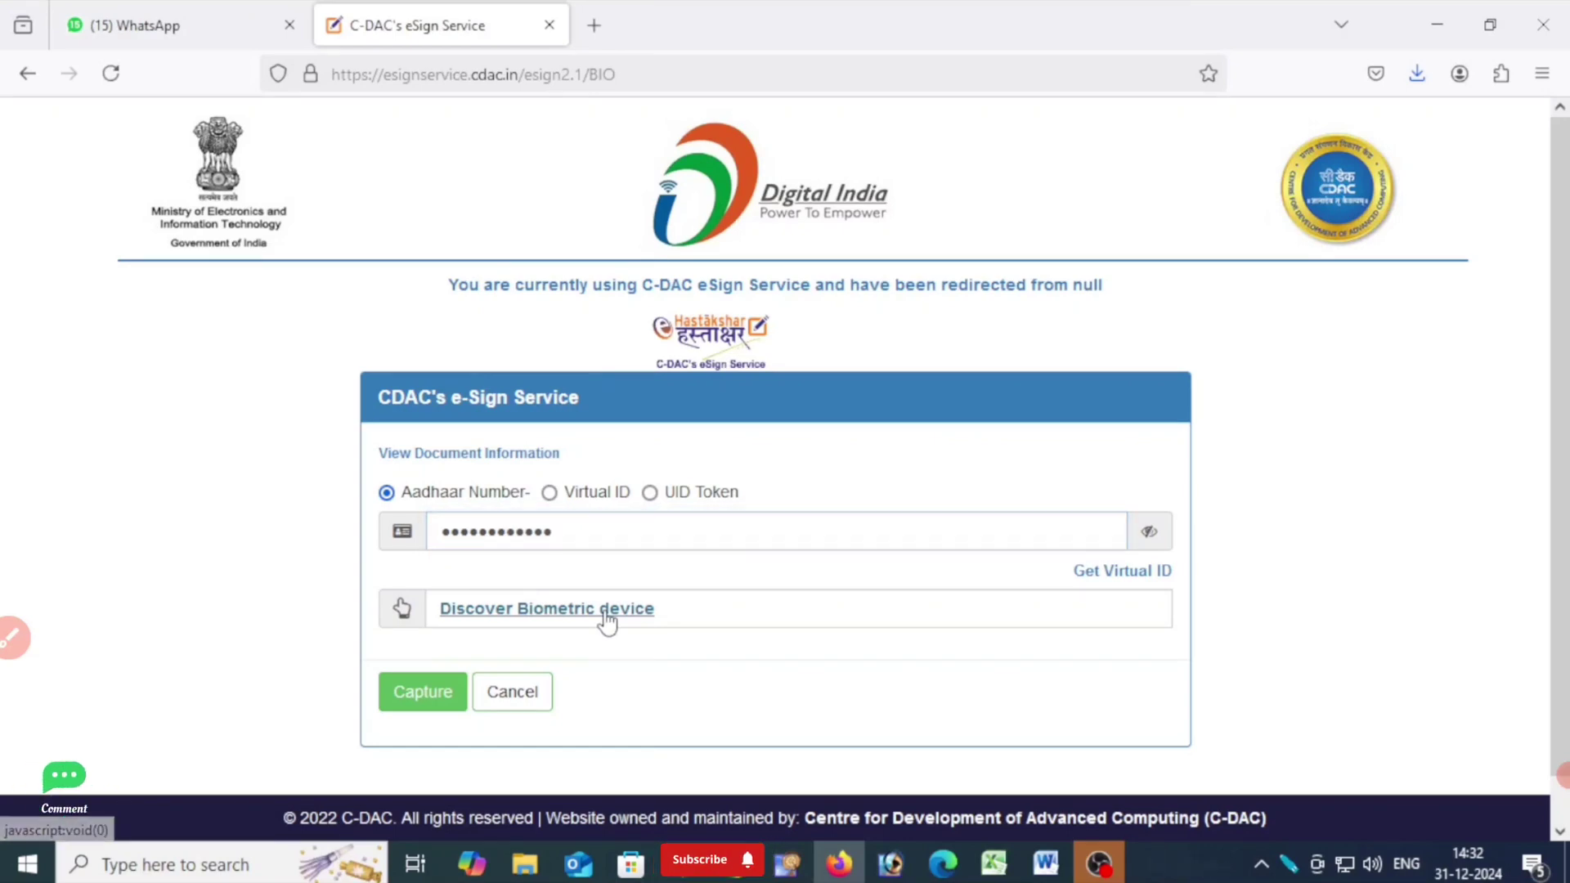
{"action": "left_click", "coordinate": [431, 696]}
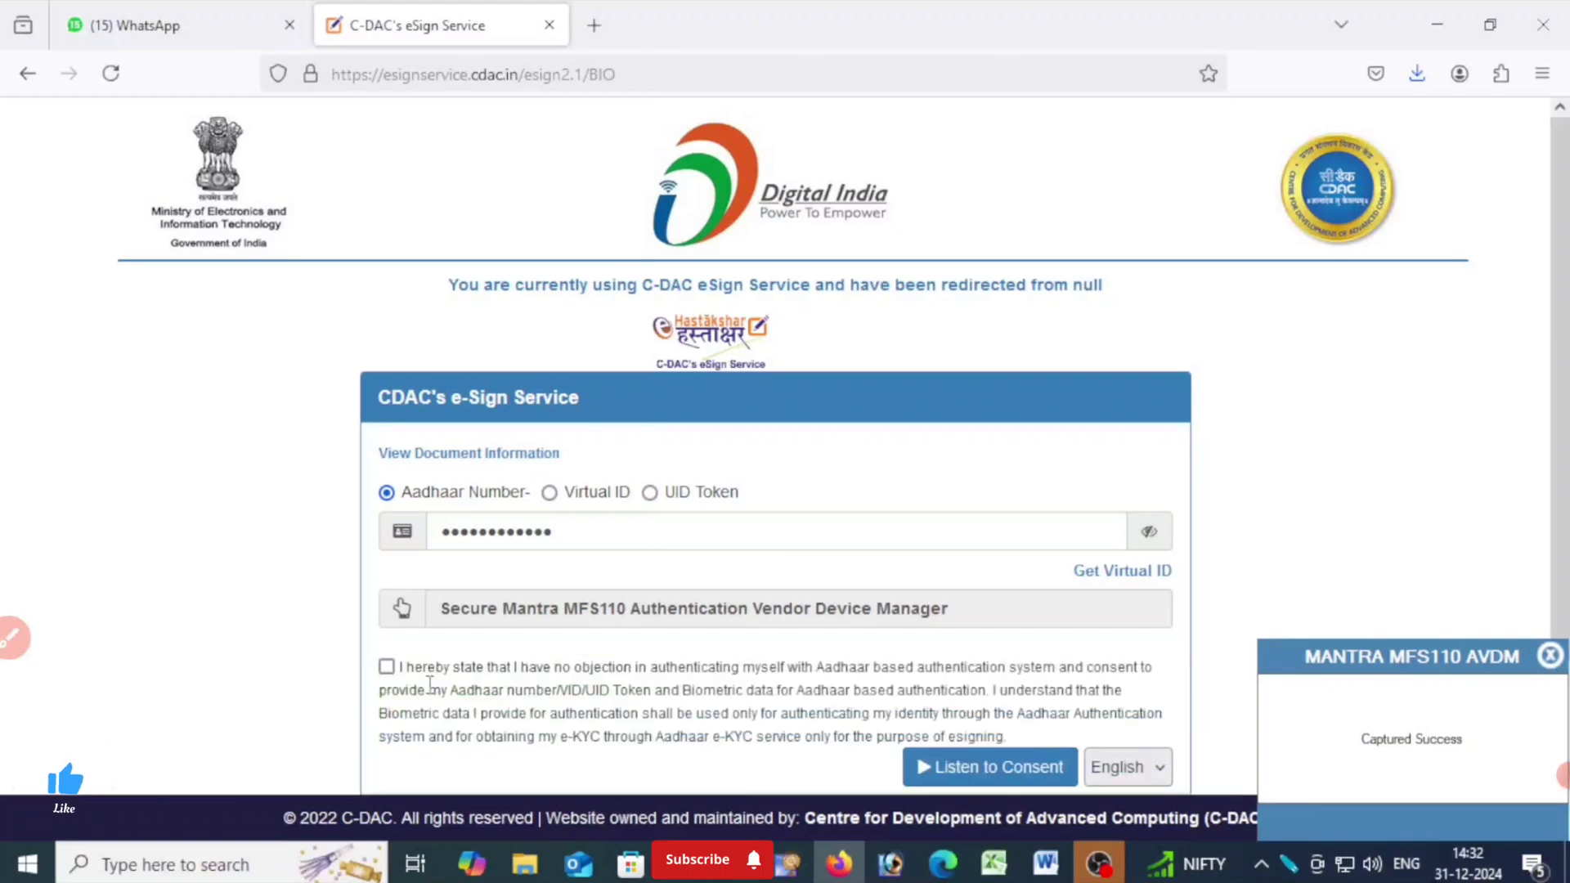
{"action": "left_click", "coordinate": [386, 667]}
{"action": "scroll", "coordinate": [393, 605], "scroll_direction": "down", "scroll_amount": 3}
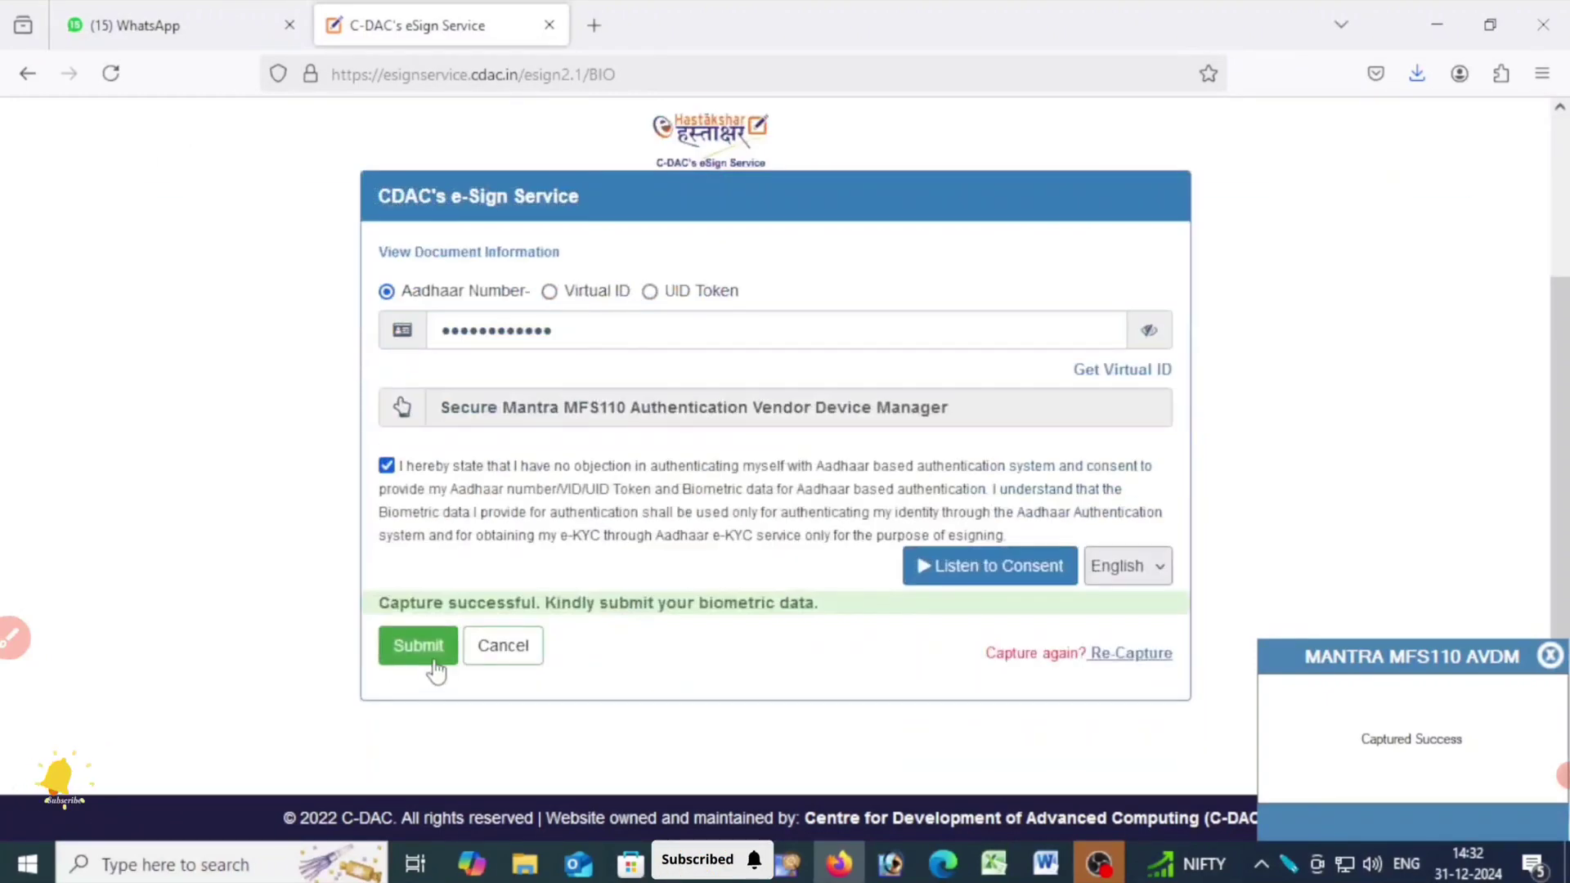
{"action": "left_click", "coordinate": [428, 653]}
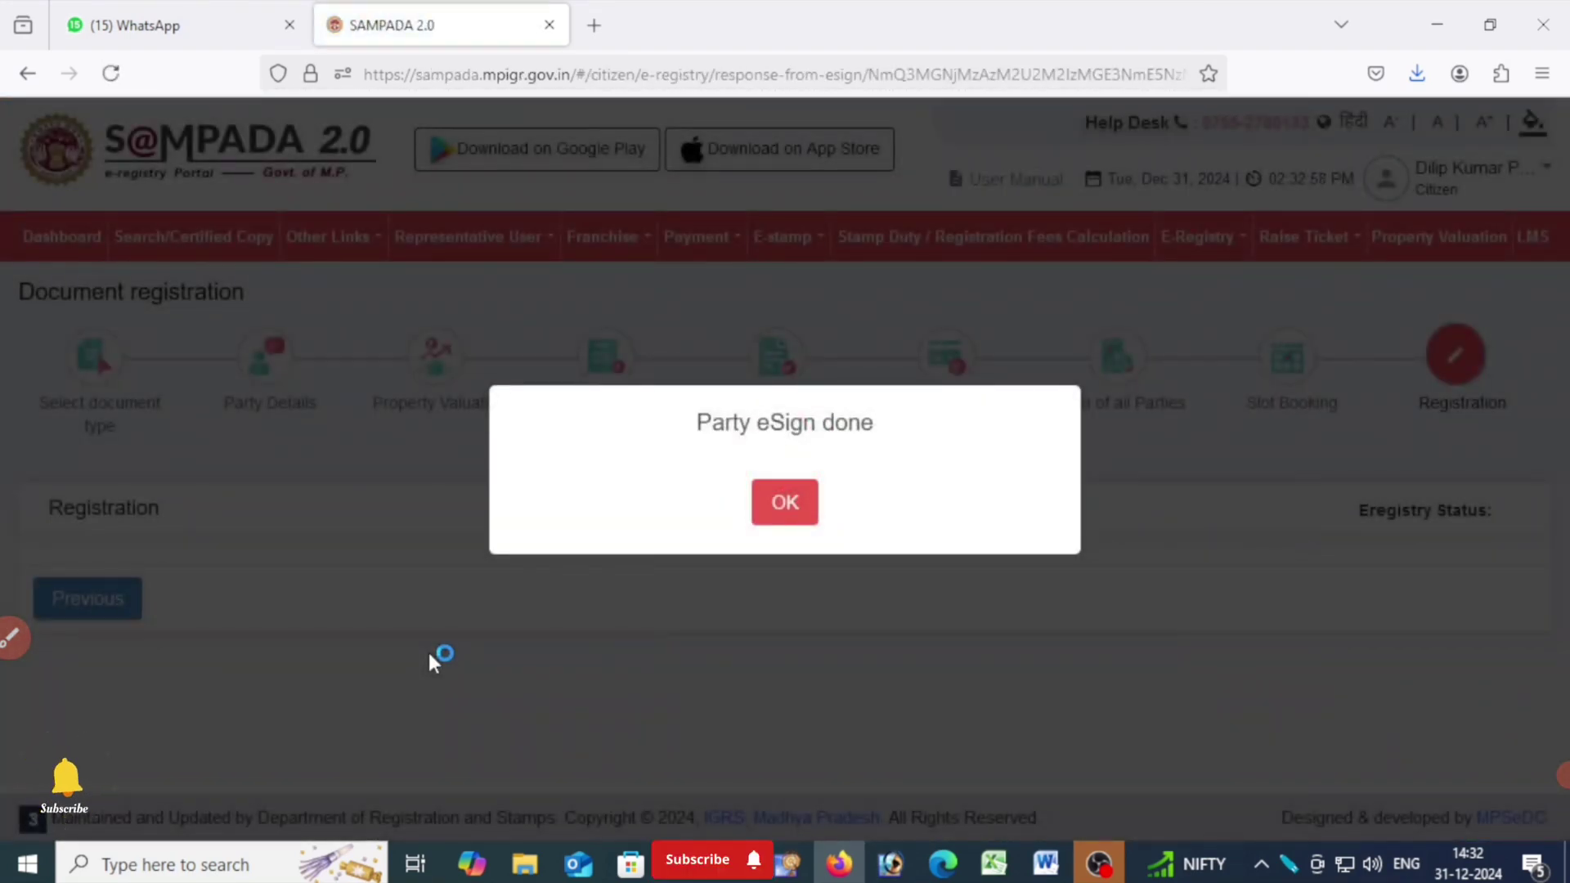
{"action": "left_click", "coordinate": [800, 502]}
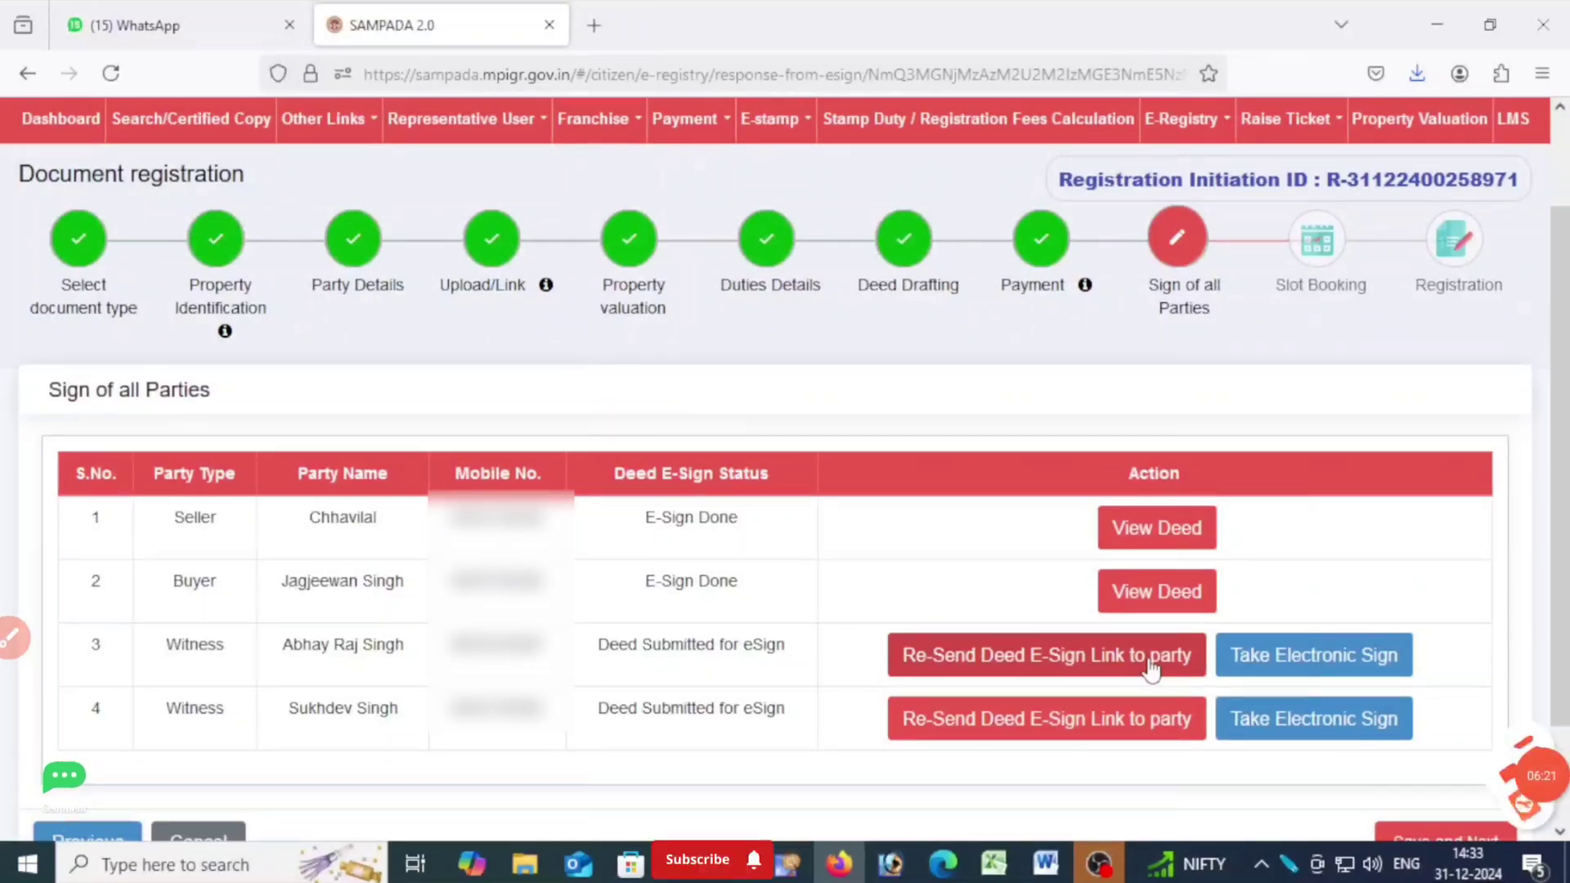
Start the E-Sign of the first witness through eMudhra and proceed to eSign the document.
{"action": "left_click", "coordinate": [1314, 655]}
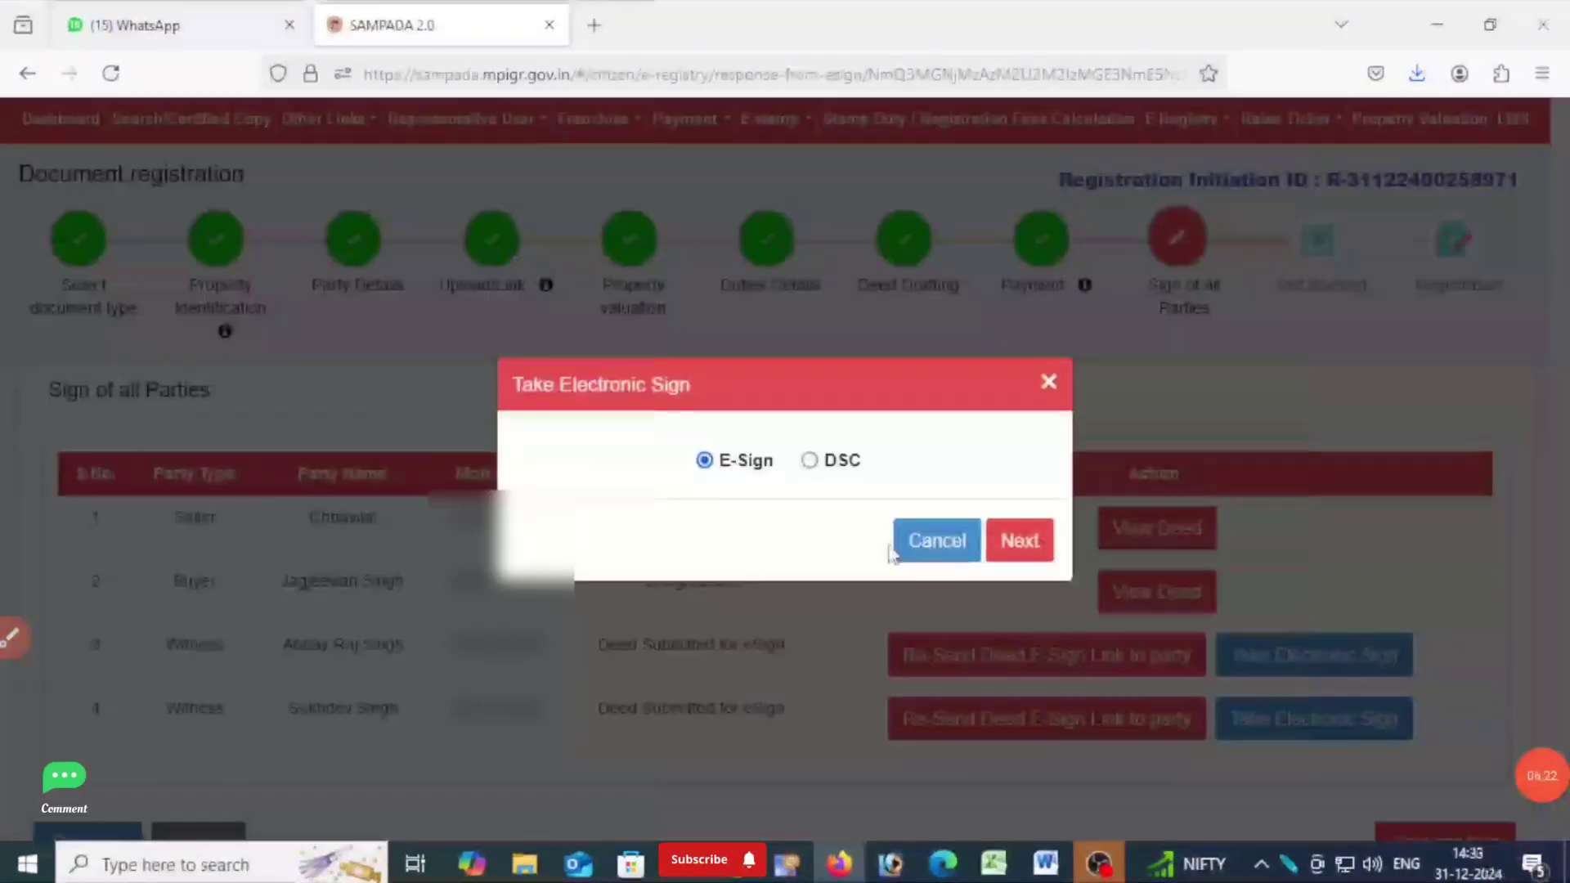
{"action": "left_click", "coordinate": [1037, 547]}
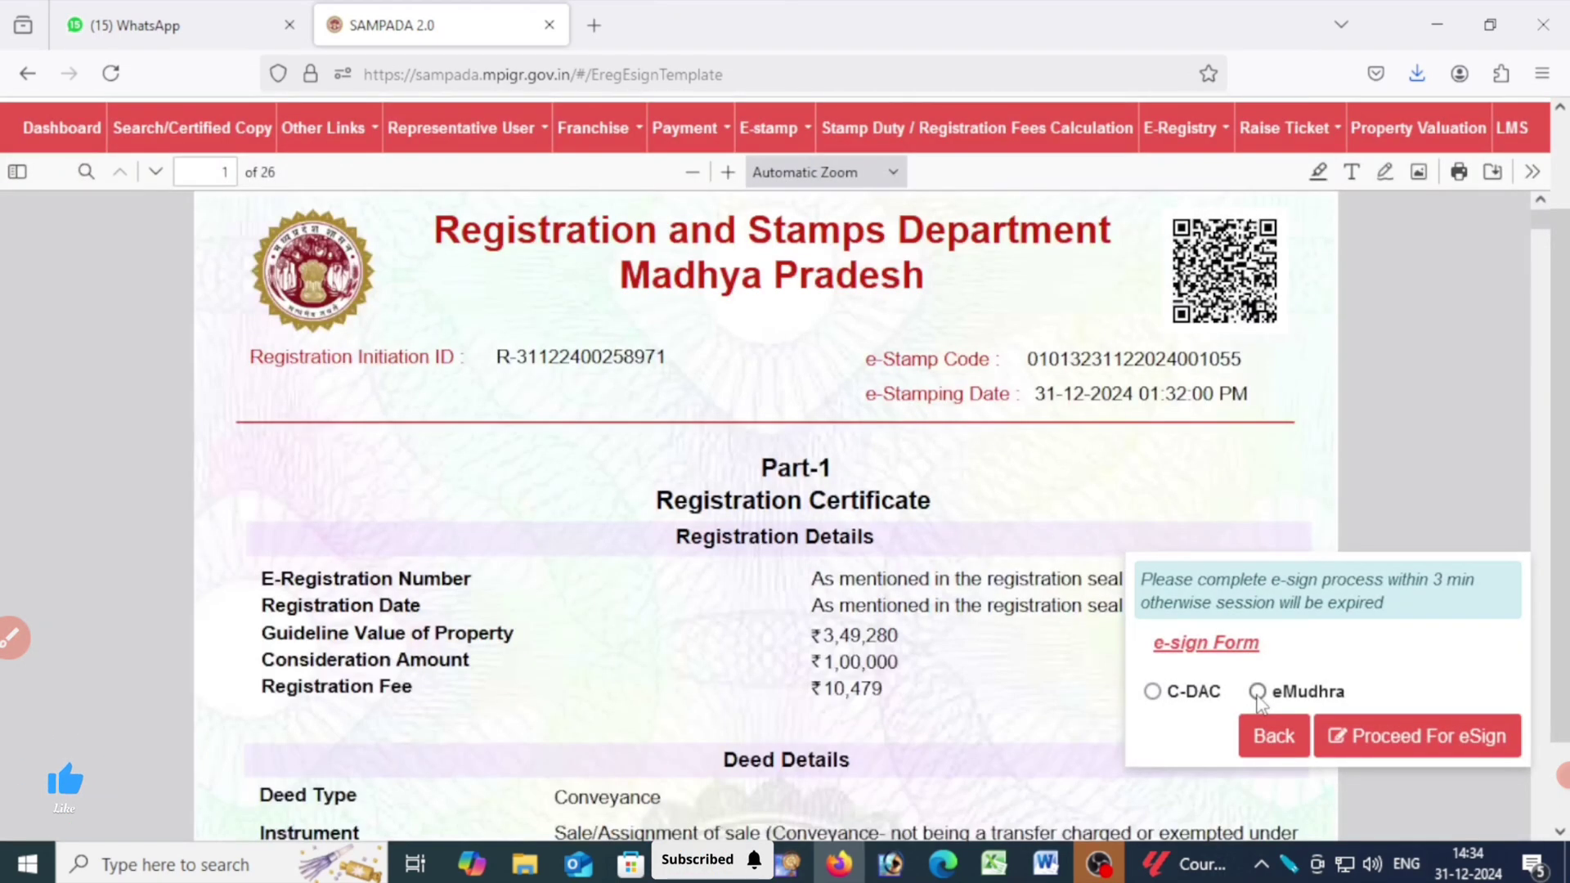
{"action": "left_click", "coordinate": [1258, 693]}
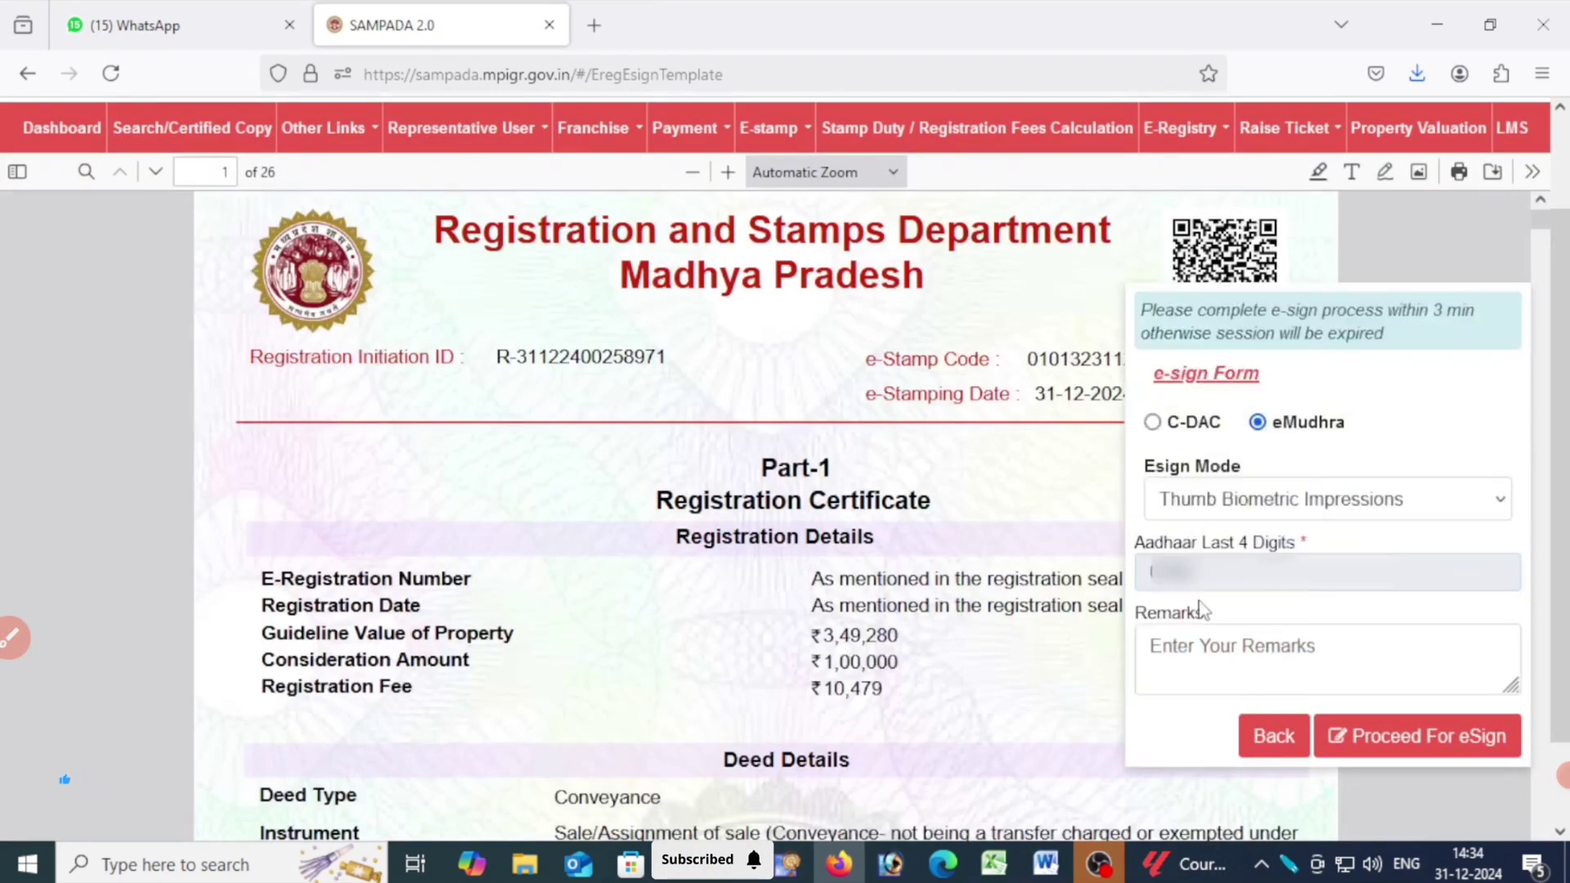
{"action": "left_click", "coordinate": [1366, 746]}
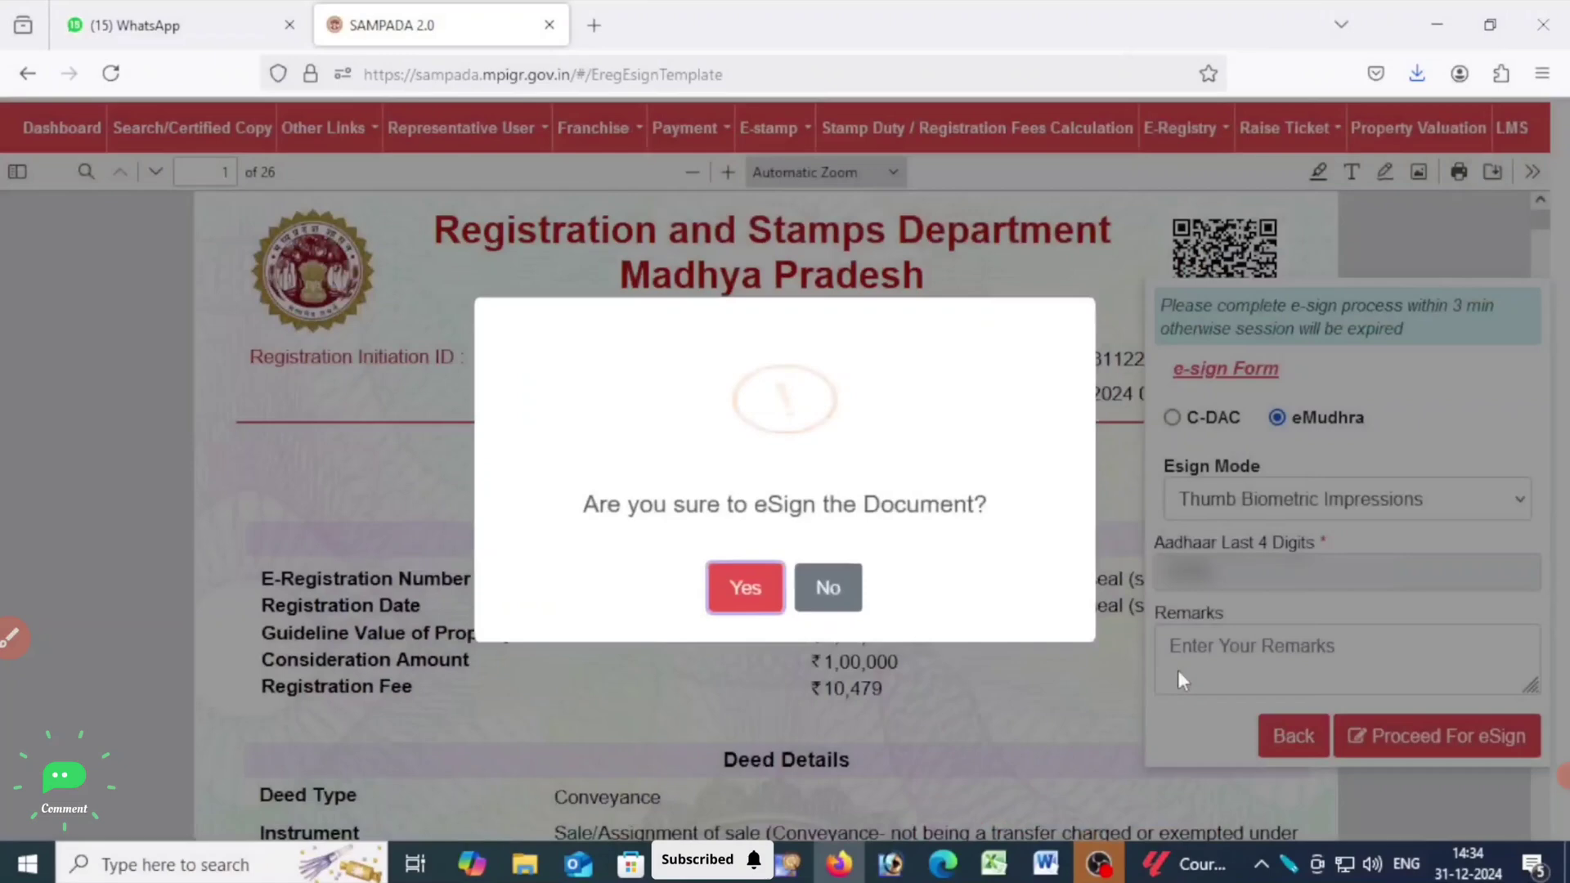
{"action": "left_click", "coordinate": [732, 584]}
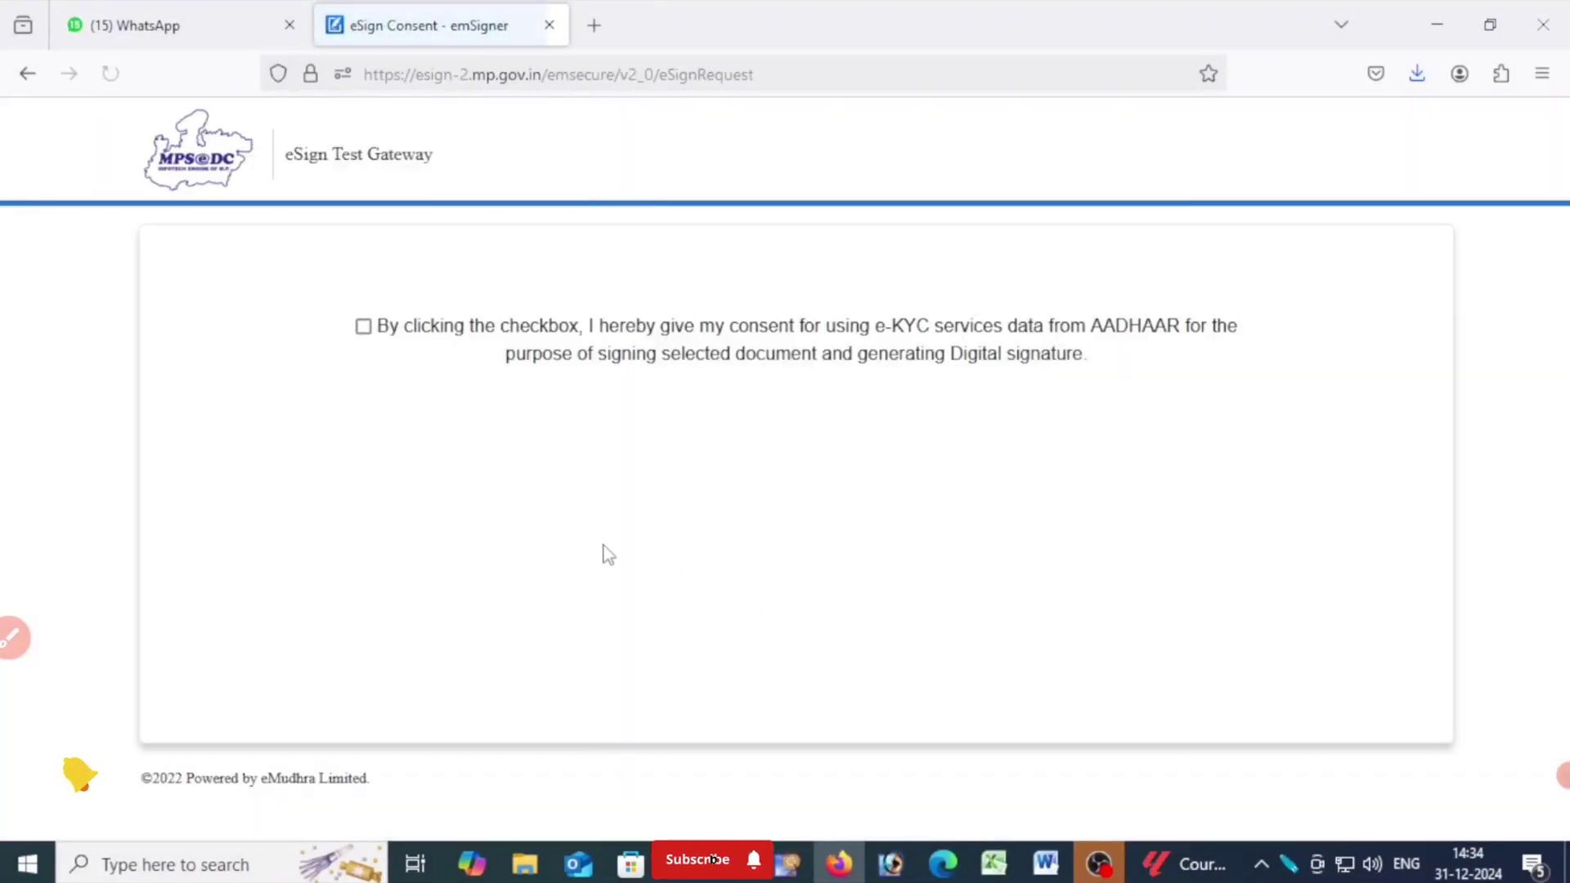
Consent to the use of Aadhaar e-KYC data and enter the witness's Aadhaar number in the eMudhra form.
{"action": "left_click", "coordinate": [362, 327]}
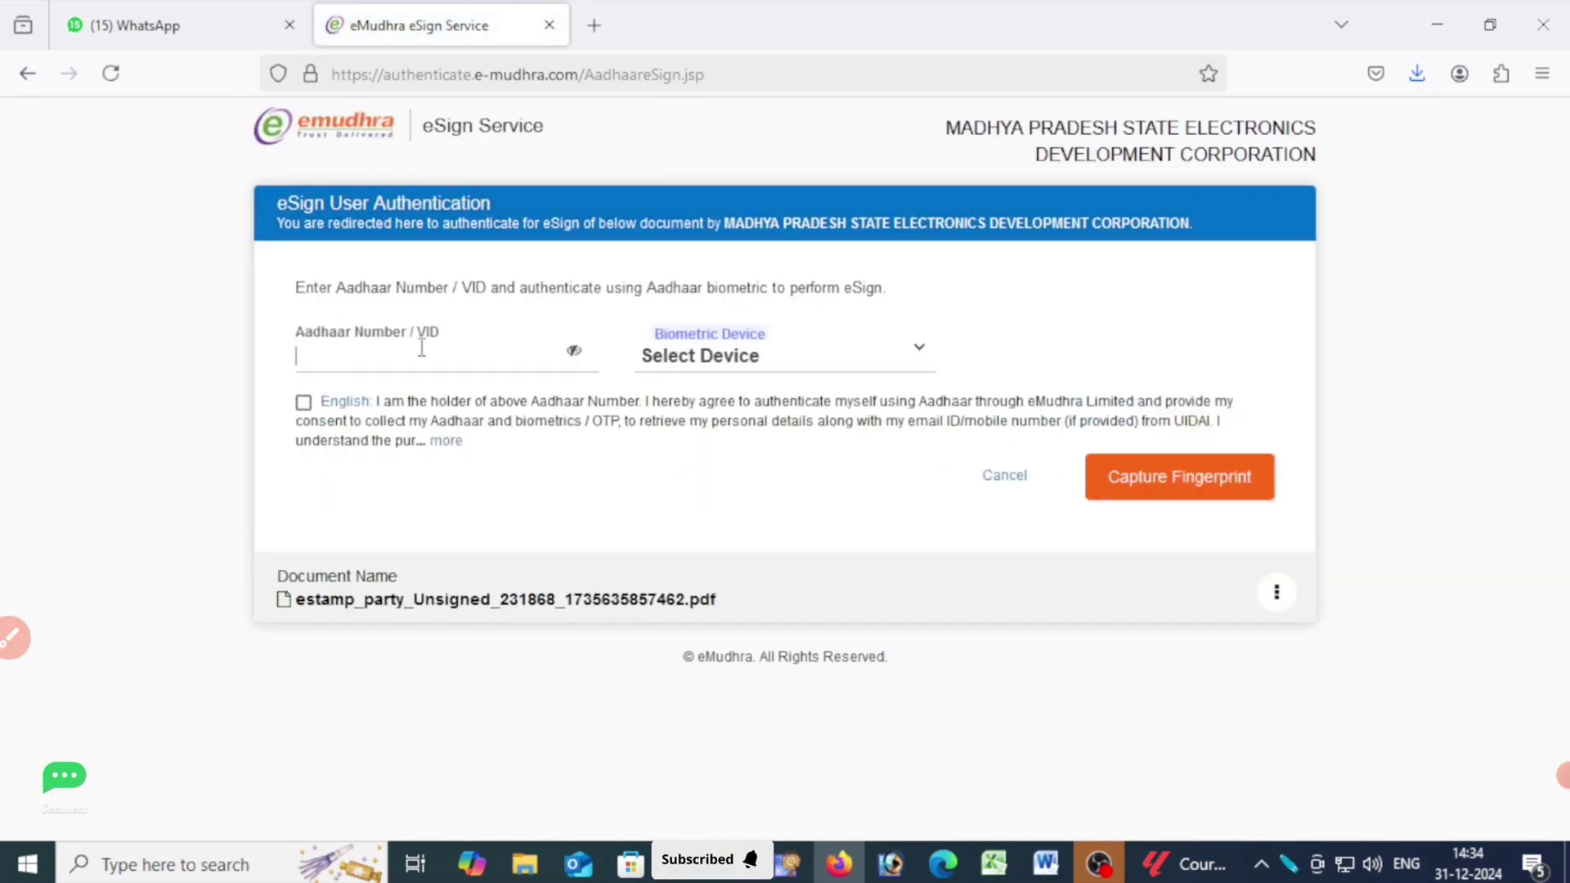
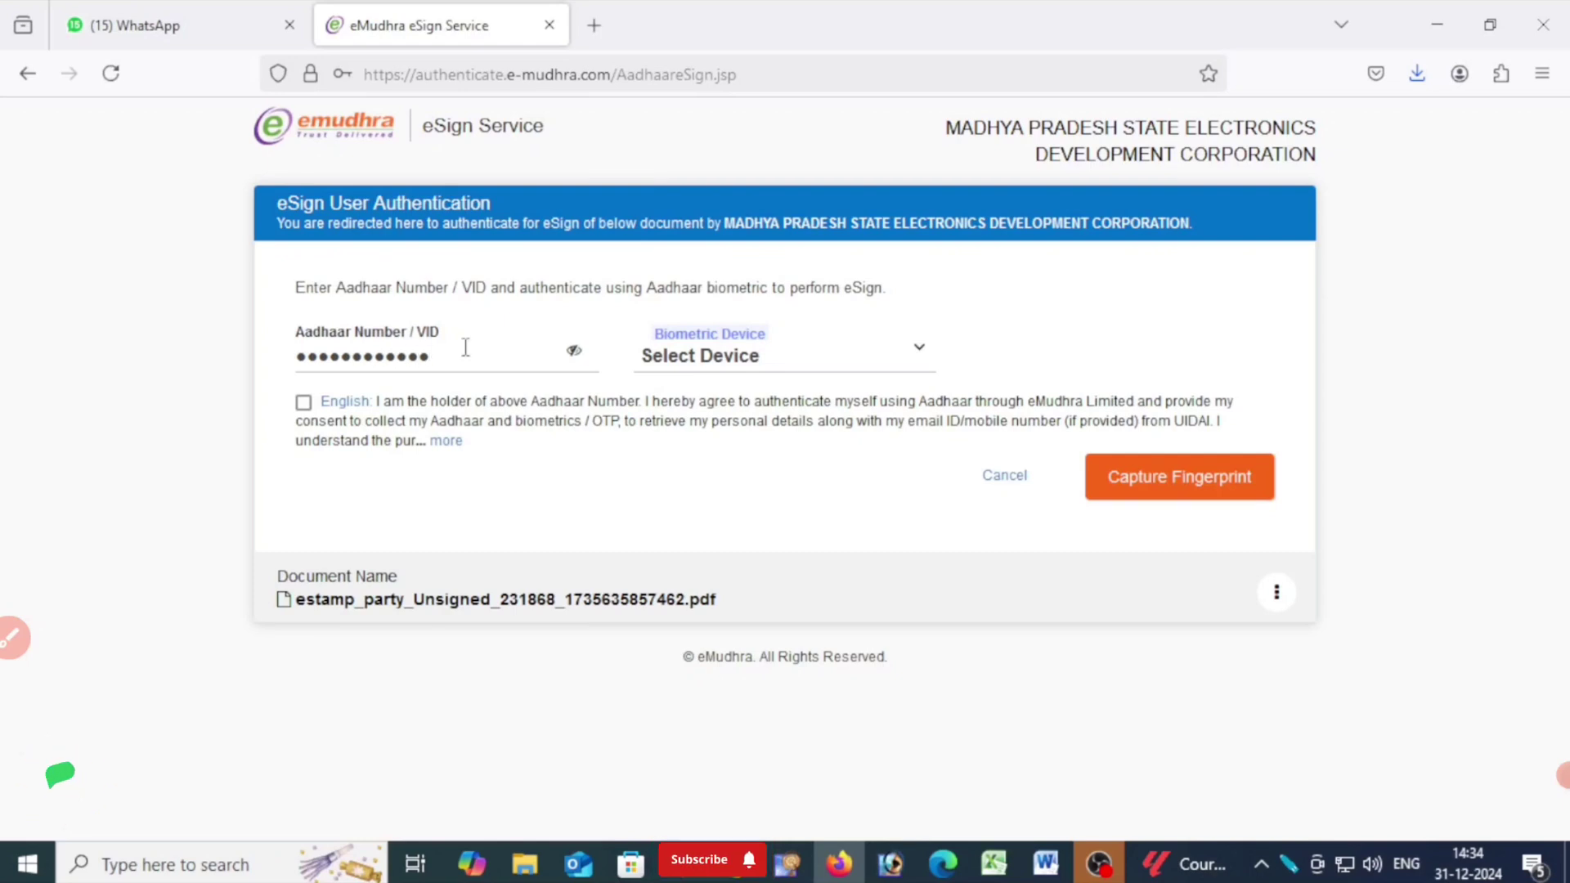
Select Mantra Fingerprint MFS110 as the biometric device, accept the Aadhaar declaration, and capture the witness's fingerprint to complete the e-sign.
{"action": "left_click", "coordinate": [706, 359]}
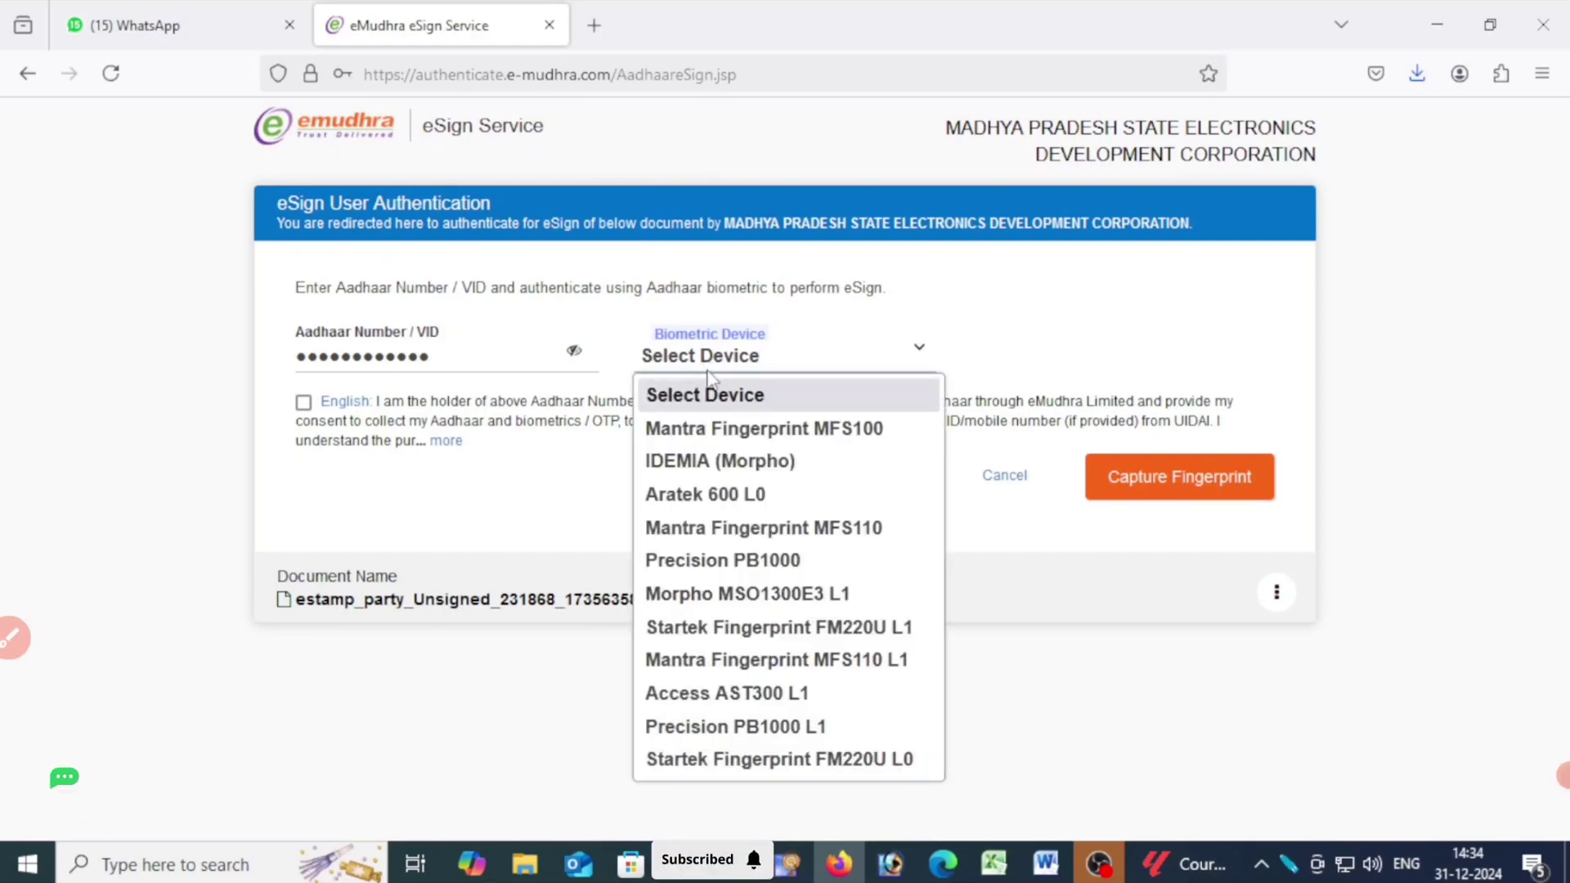
{"action": "left_click", "coordinate": [750, 528]}
{"action": "left_click", "coordinate": [303, 405]}
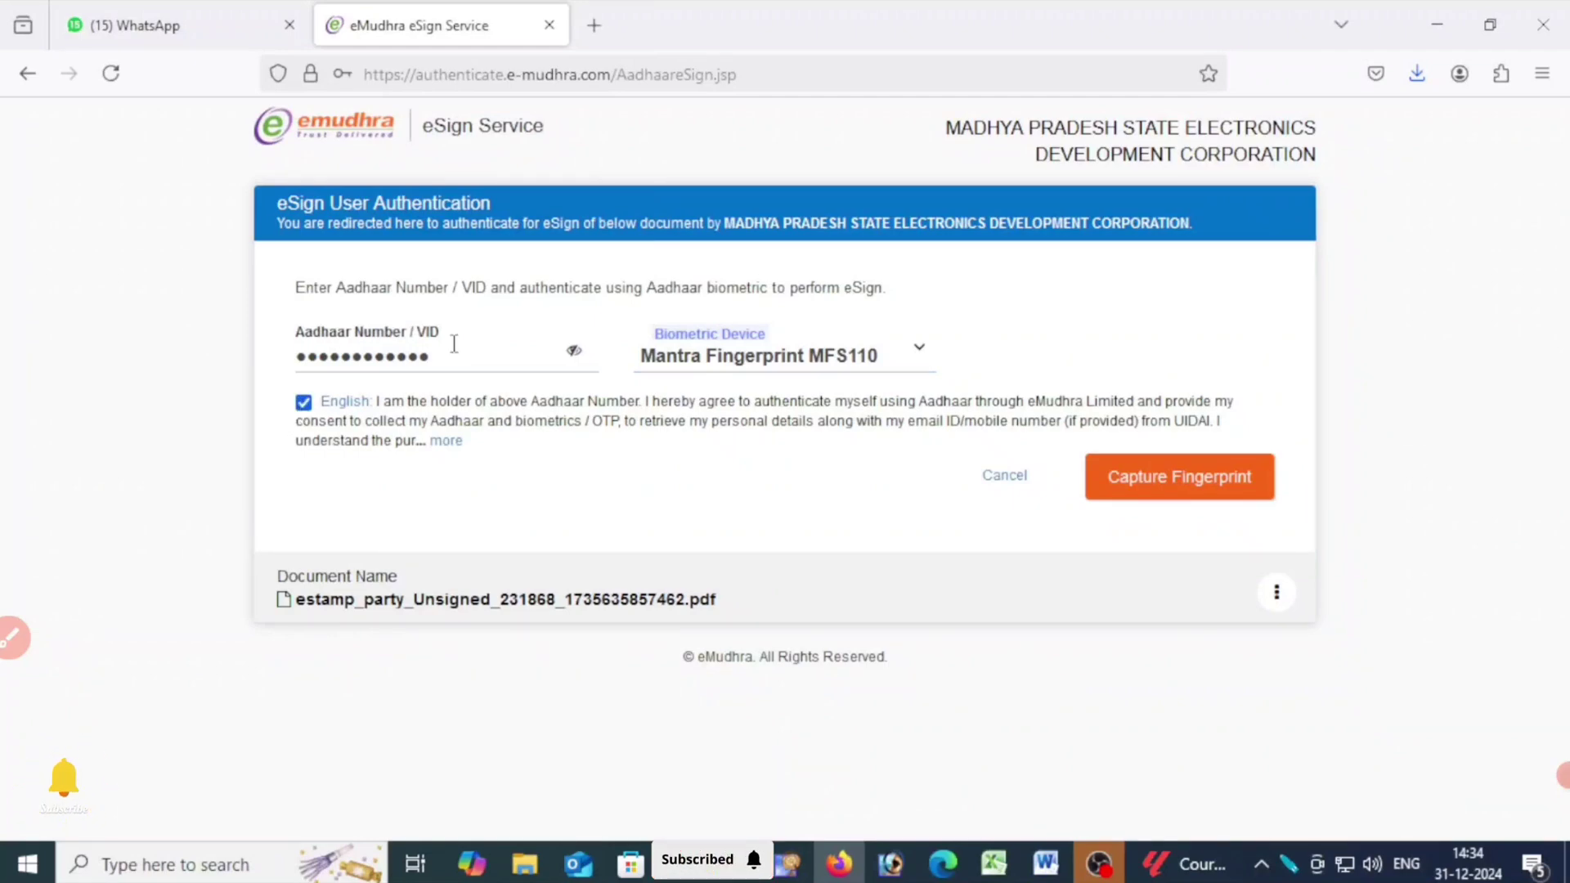
{"action": "left_click", "coordinate": [1145, 490]}
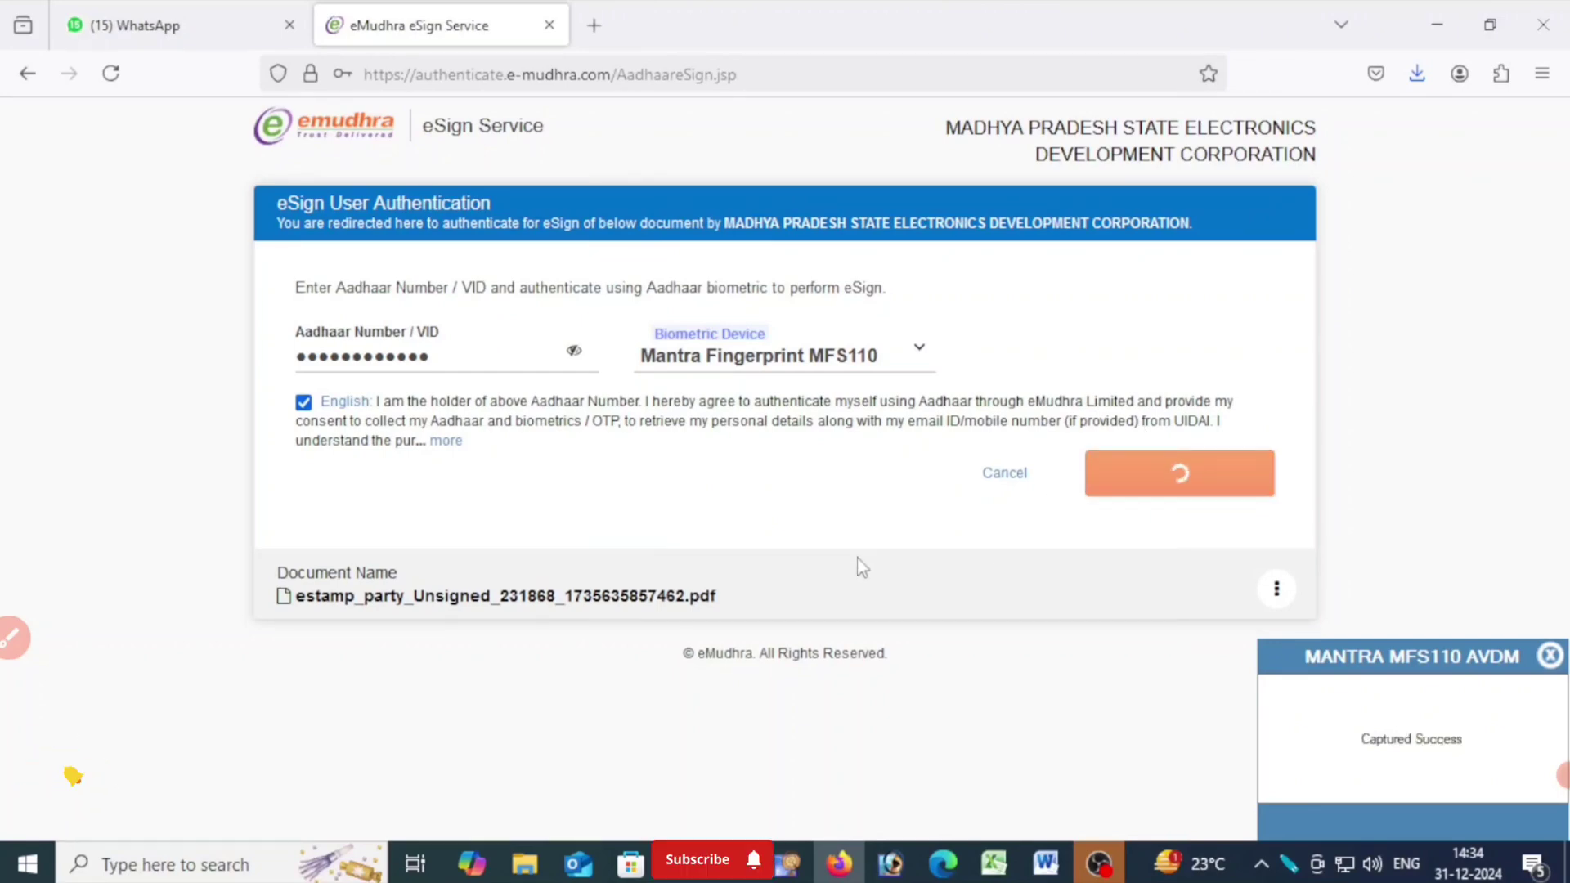
{"action": "left_click", "coordinate": [714, 357]}
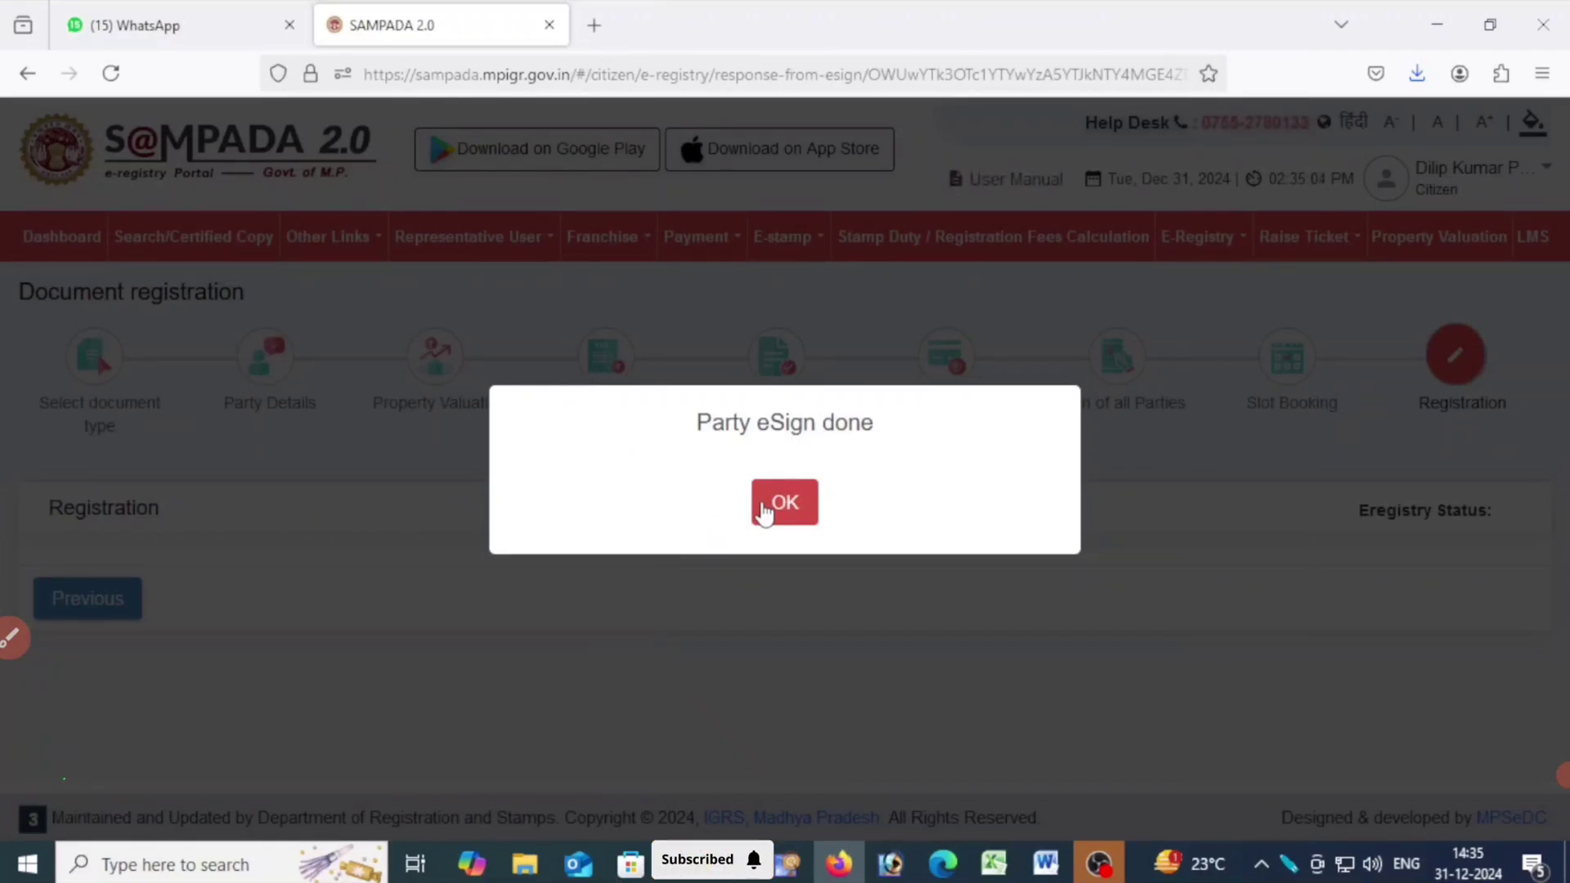
{"action": "left_click", "coordinate": [763, 515]}
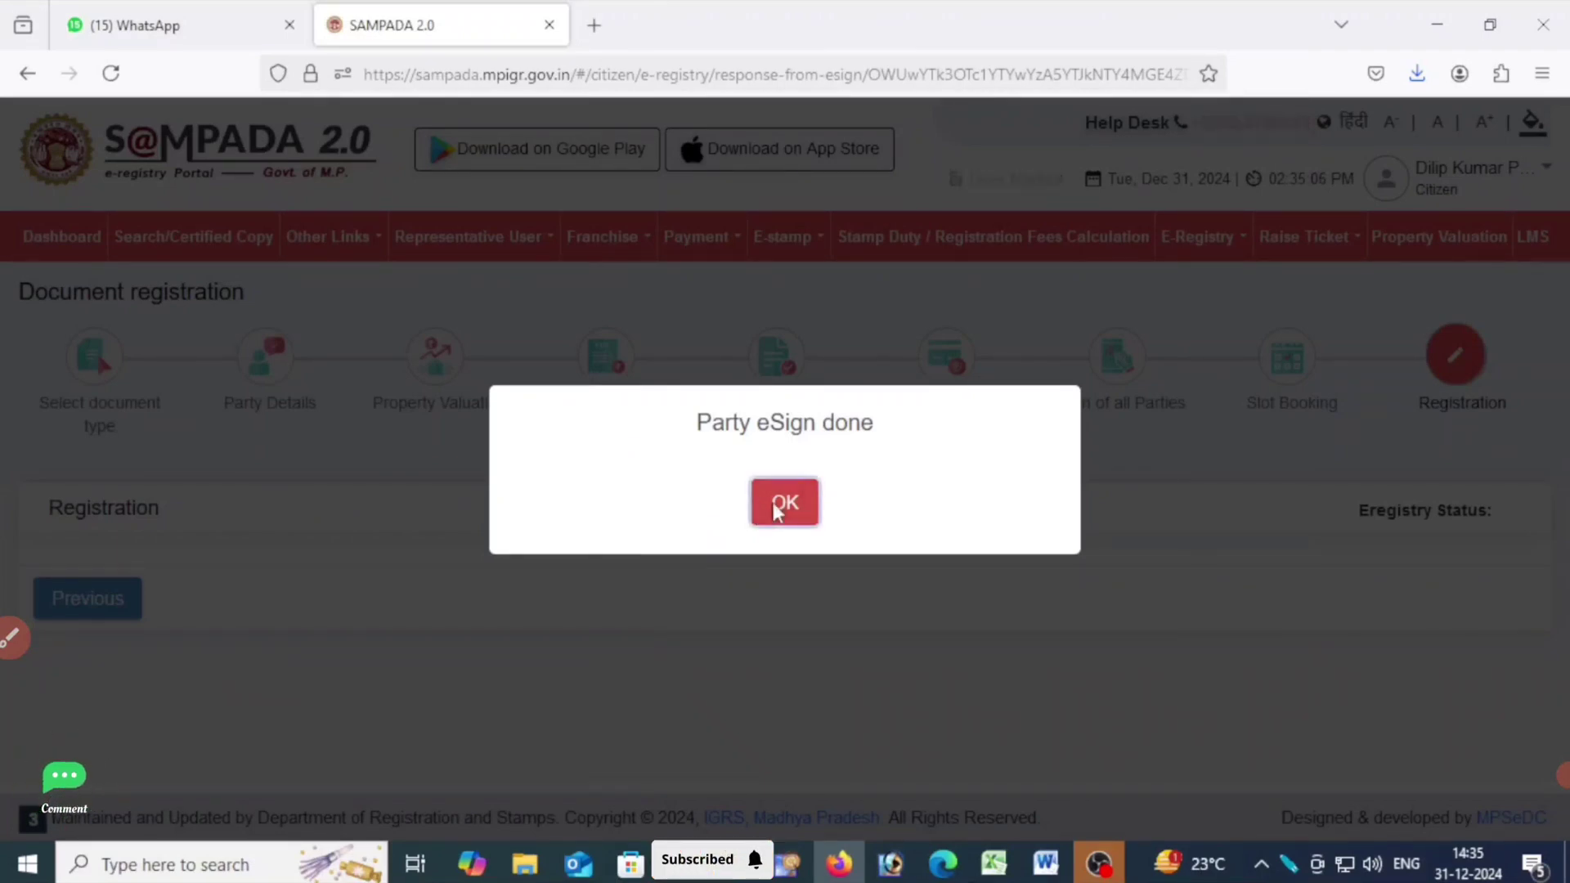